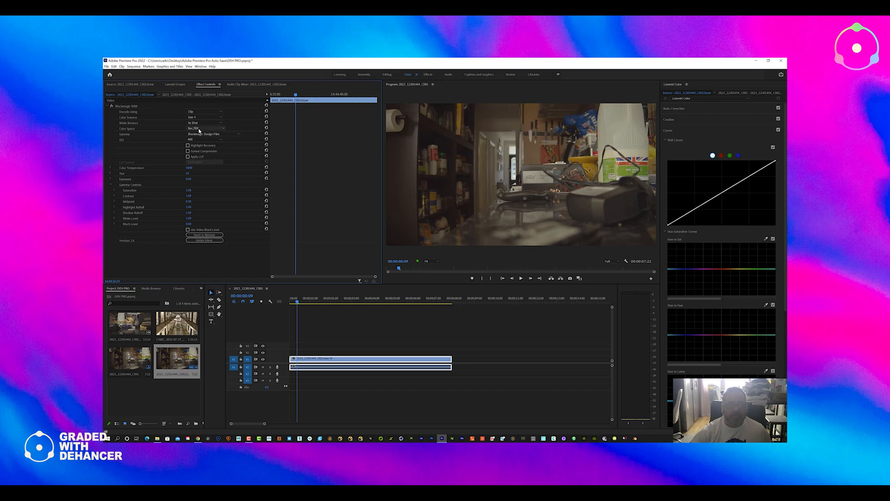
Set the Blackmagic RAW colour space to Blackmagic Design and enlarge the program preview.
{"action": "left_click", "coordinate": [199, 129]}
{"action": "left_click", "coordinate": [200, 135]}
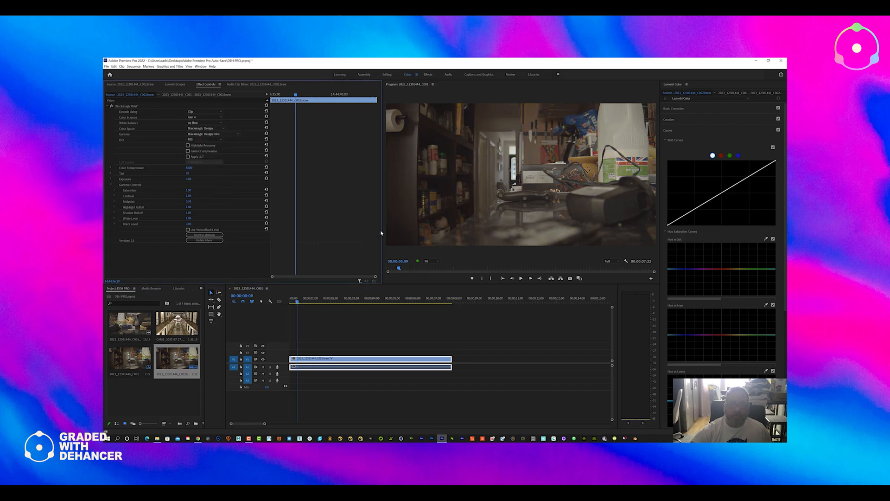
{"action": "left_click_drag", "start_coordinate": [380, 232], "coordinate": [344, 229]}
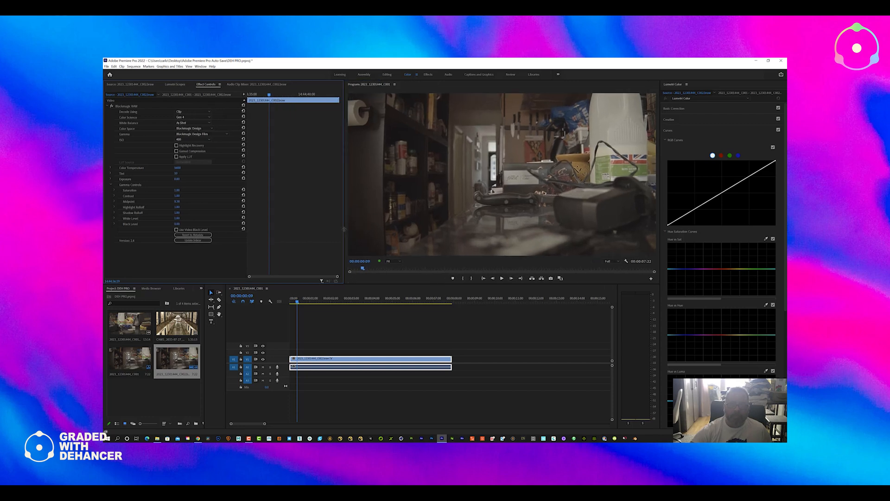
Switch to Chrome and review the free-trial download options for host application, product and OS on the Dehancer website.
{"action": "left_click", "coordinate": [198, 438]}
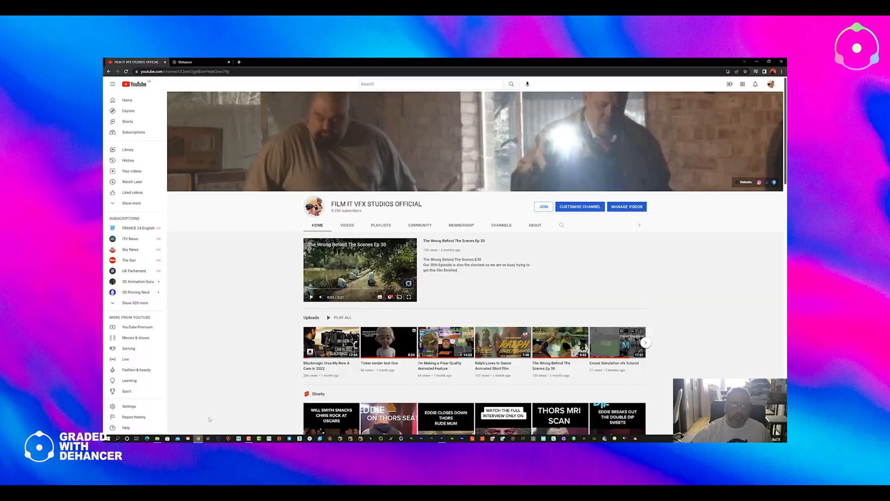
{"action": "left_click", "coordinate": [192, 61]}
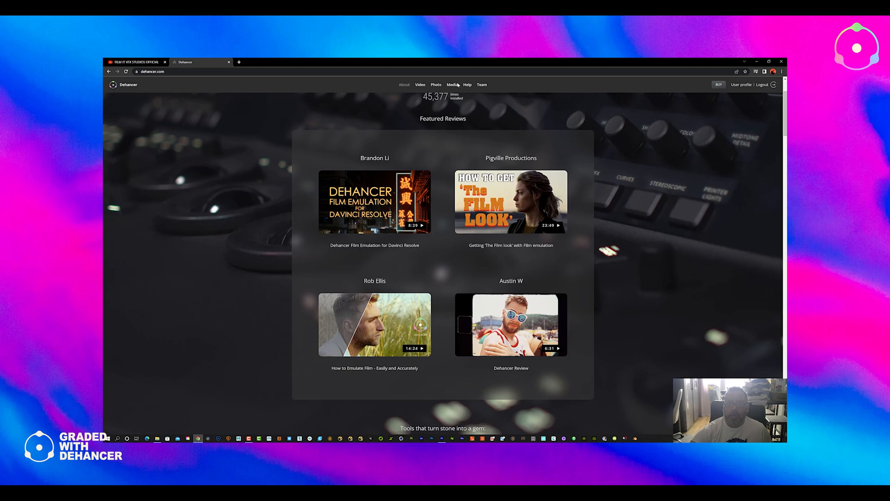
{"action": "scroll", "coordinate": [410, 83], "scroll_direction": "up", "scroll_amount": 2}
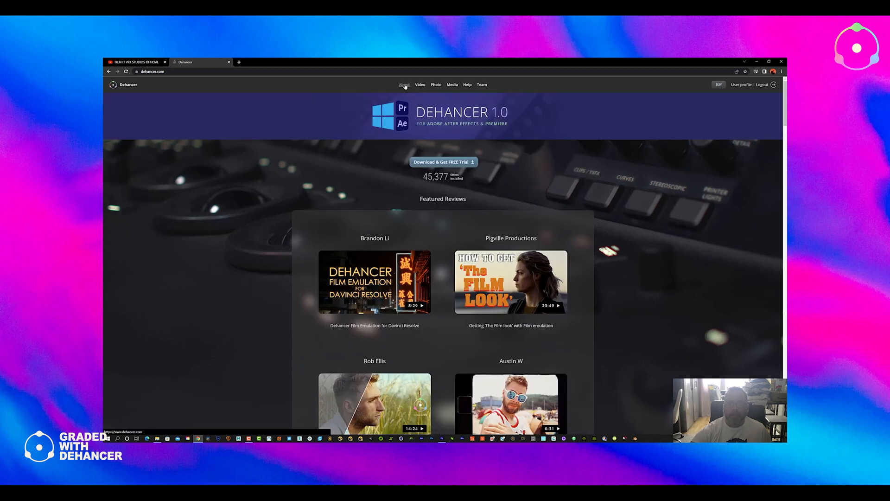
{"action": "left_click", "coordinate": [460, 163]}
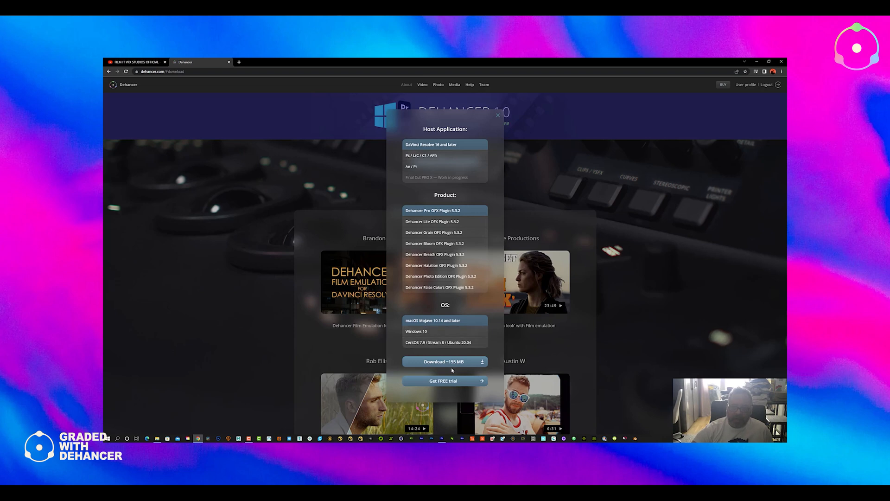
{"action": "left_click", "coordinate": [497, 115]}
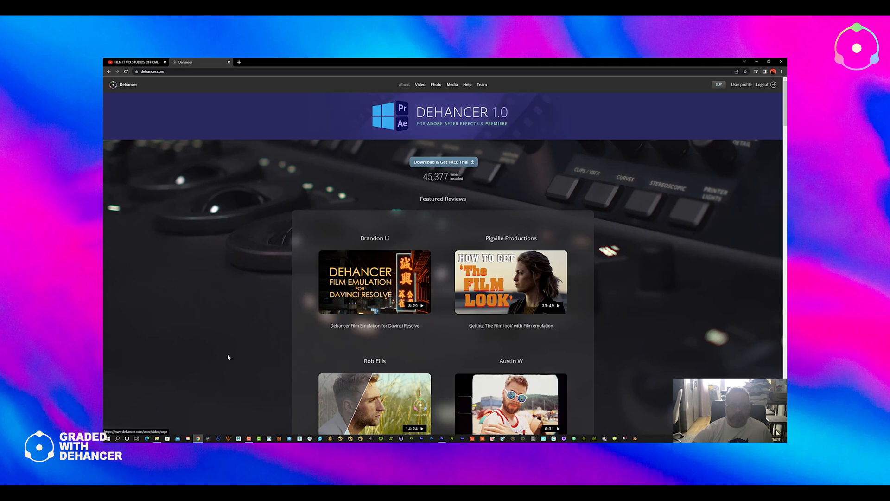
Return to Premiere Pro, search the effects for "DEHA" and apply Dehancer Pro to the video clip in the timeline.
{"action": "left_click", "coordinate": [442, 438]}
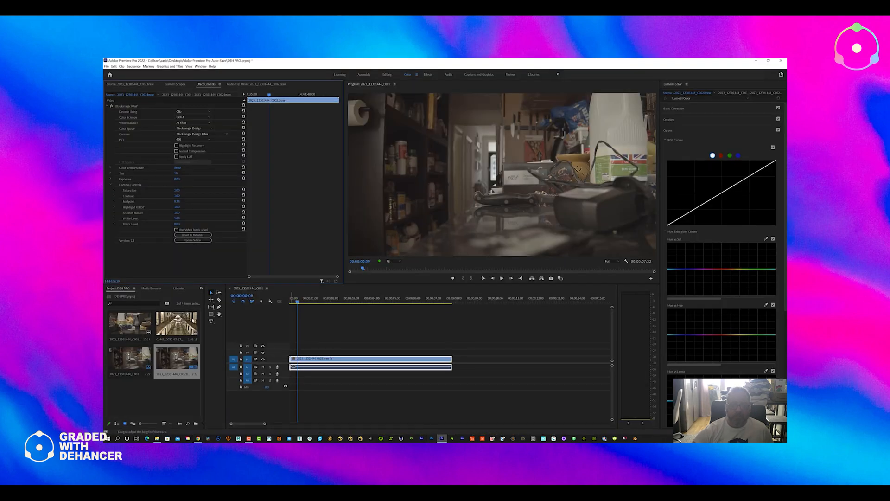
{"action": "left_click", "coordinate": [202, 289]}
{"action": "left_click", "coordinate": [213, 315]}
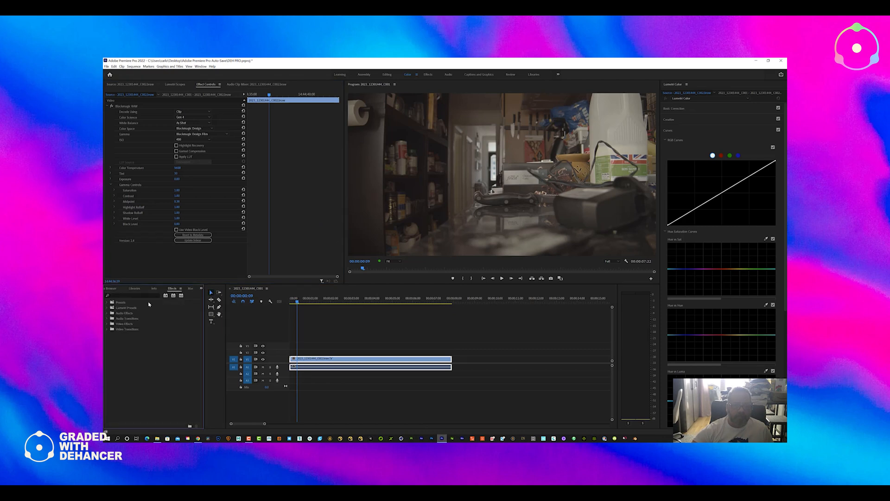
{"action": "left_click", "coordinate": [148, 295]}
{"action": "type", "text": "Dis"}
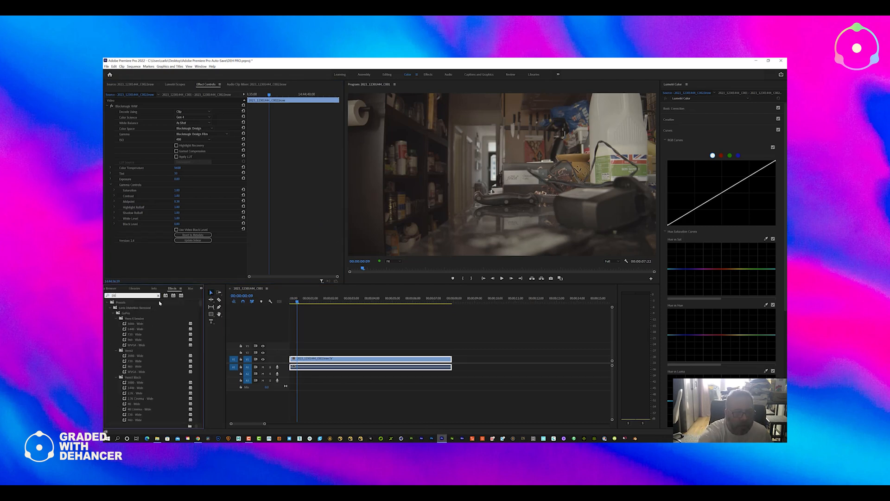
{"action": "key", "text": "BackSpace"}
{"action": "key", "text": "BackSpace"}
{"action": "key", "text": "BackSpace"}
{"action": "type", "text": "DEHA"}
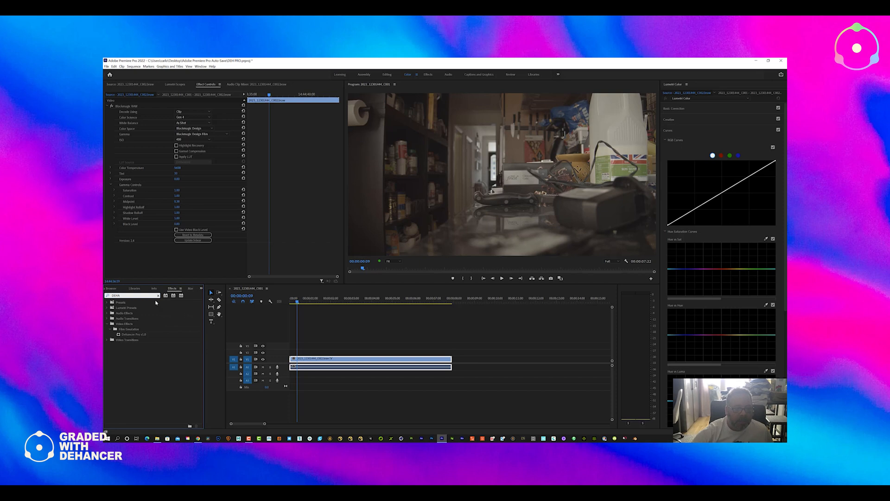
{"action": "left_click", "coordinate": [128, 336]}
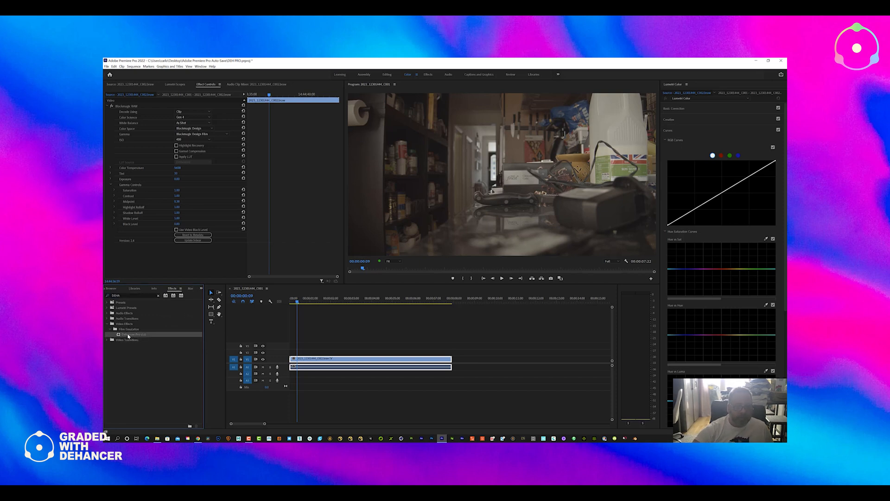
{"action": "left_click_drag", "start_coordinate": [141, 334], "coordinate": [295, 359]}
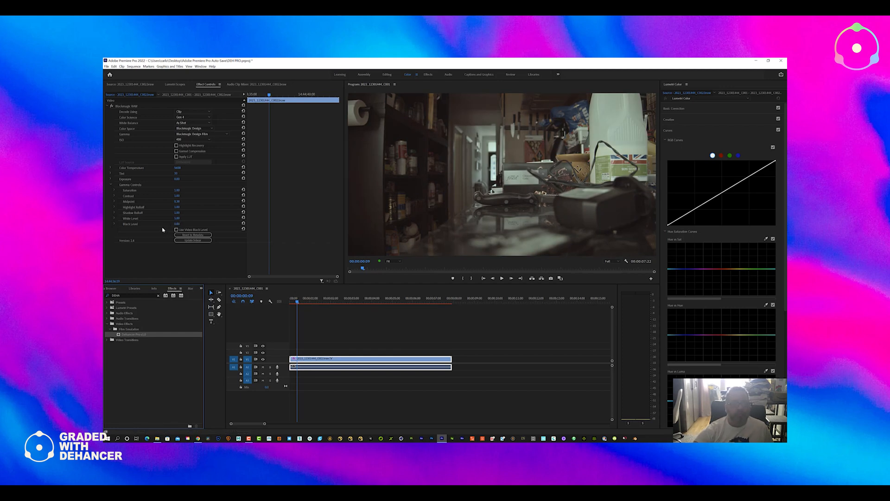
Set the clip's Dehancer input source to Choose Camera and the camera to Blackmagic Design / Pocket Cinema Camera 4K / Film.
{"action": "left_click", "coordinate": [177, 95]}
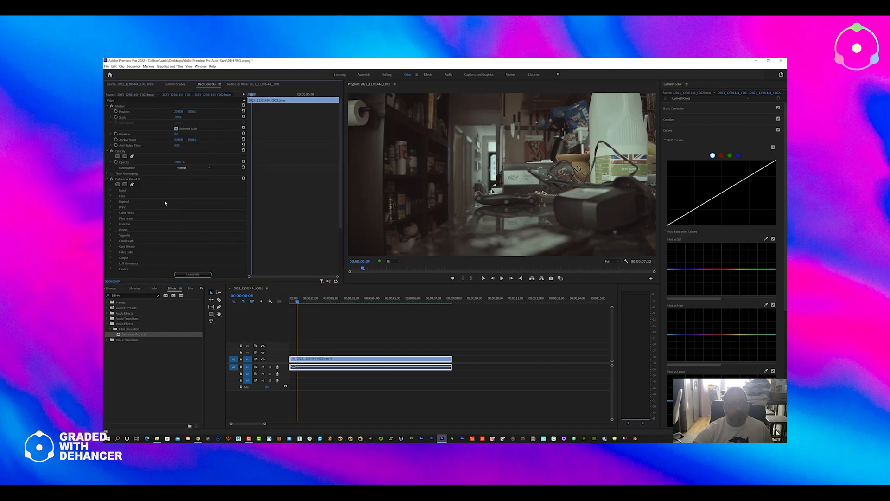
{"action": "left_click", "coordinate": [140, 179]}
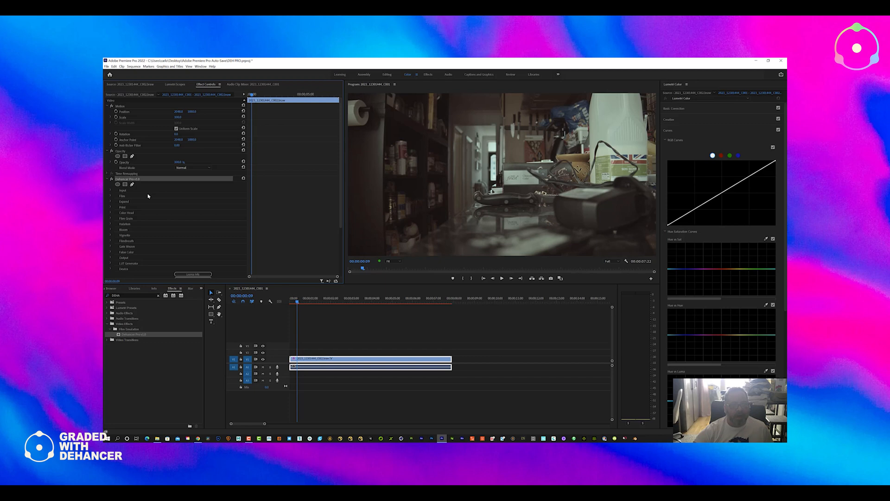
{"action": "scroll", "coordinate": [152, 210], "scroll_direction": "down", "scroll_amount": 5}
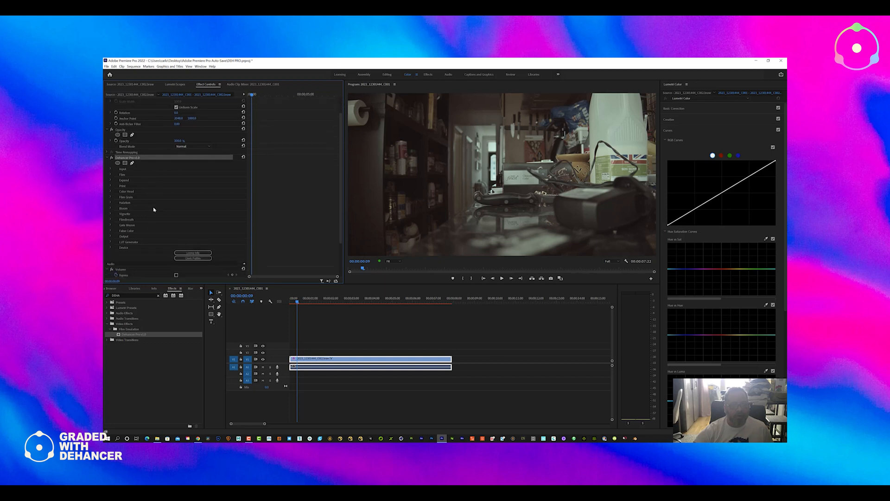
{"action": "scroll", "coordinate": [154, 210], "scroll_direction": "up", "scroll_amount": 3}
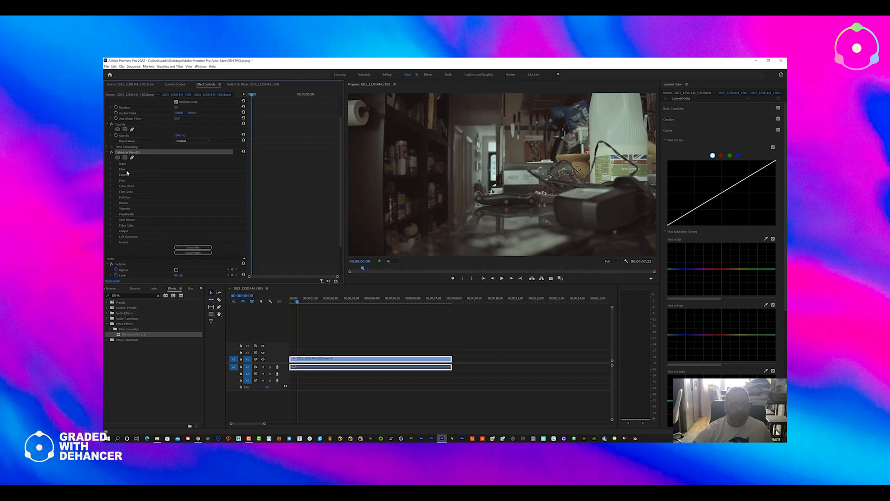
{"action": "left_click", "coordinate": [111, 164]}
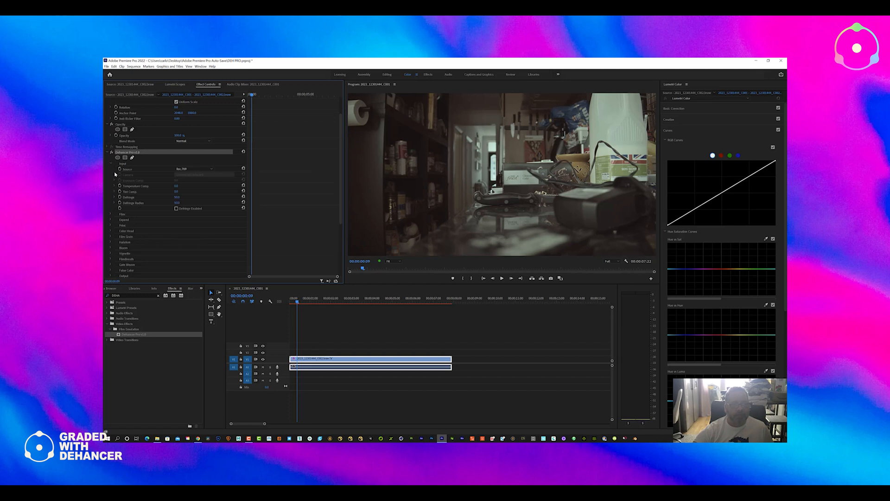
{"action": "left_click", "coordinate": [210, 169]}
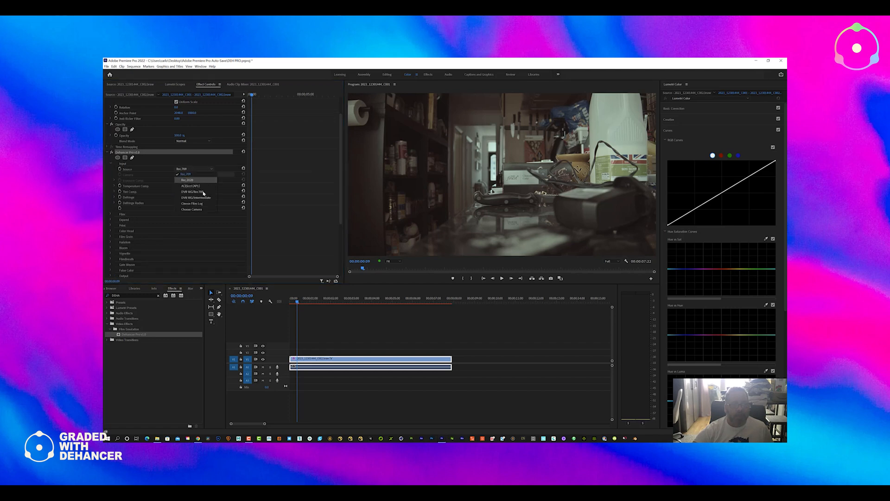
{"action": "left_click", "coordinate": [206, 210]}
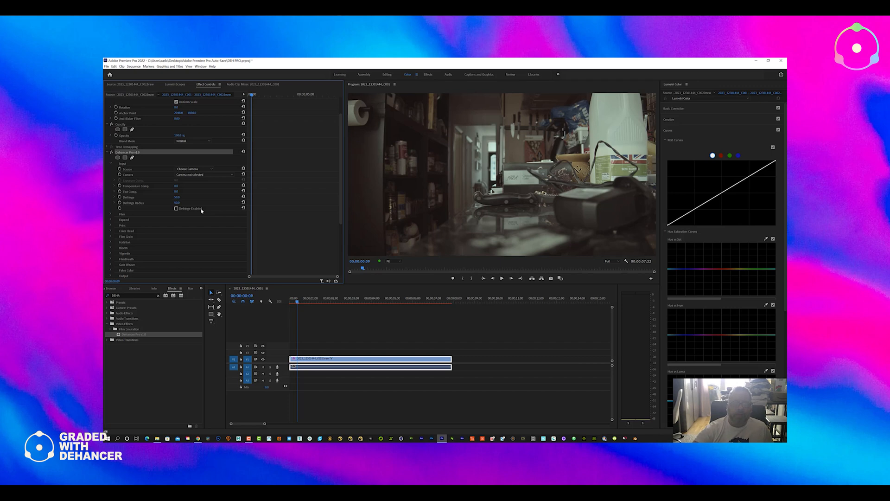
{"action": "left_click", "coordinate": [214, 174]}
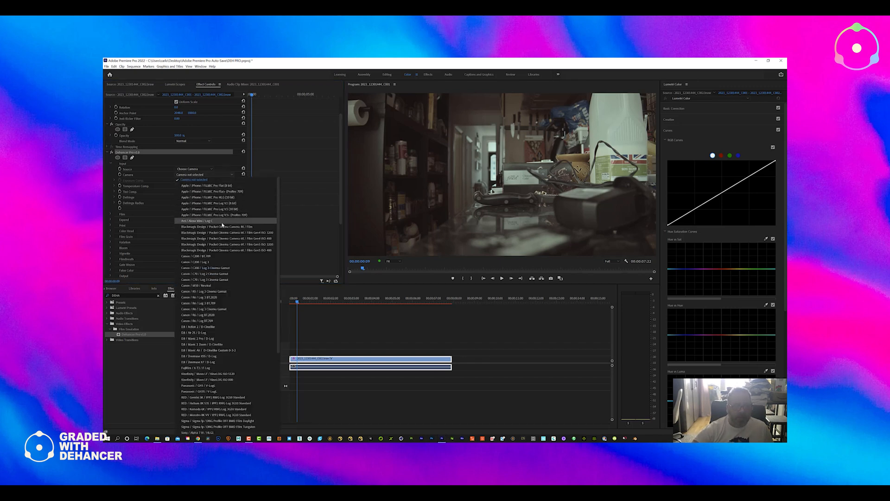
{"action": "left_click", "coordinate": [215, 227]}
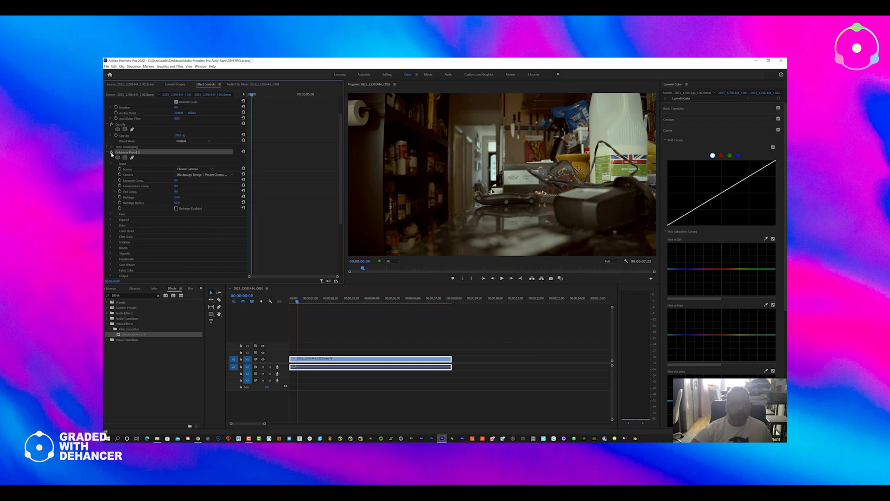
Compare the clip with Dehancer disabled and enabled, and try adjusting its exposure compensation.
{"action": "left_click", "coordinate": [111, 153]}
{"action": "left_click", "coordinate": [112, 152]}
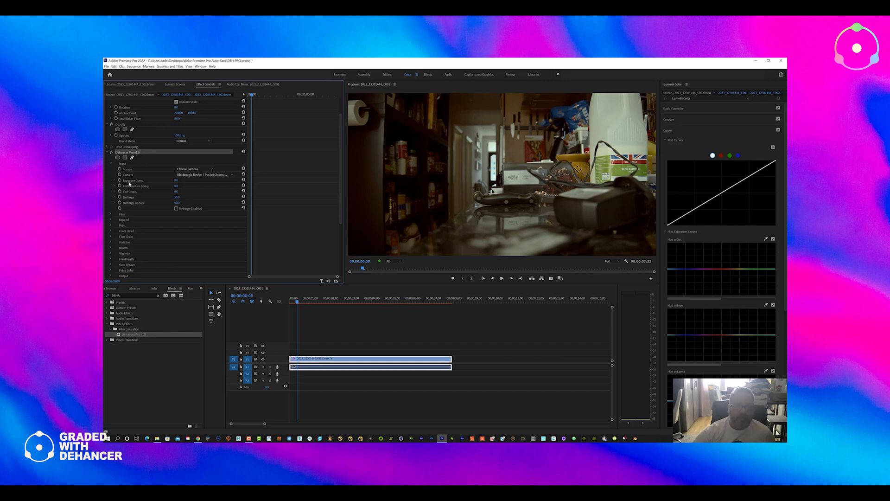
{"action": "left_click", "coordinate": [115, 180]}
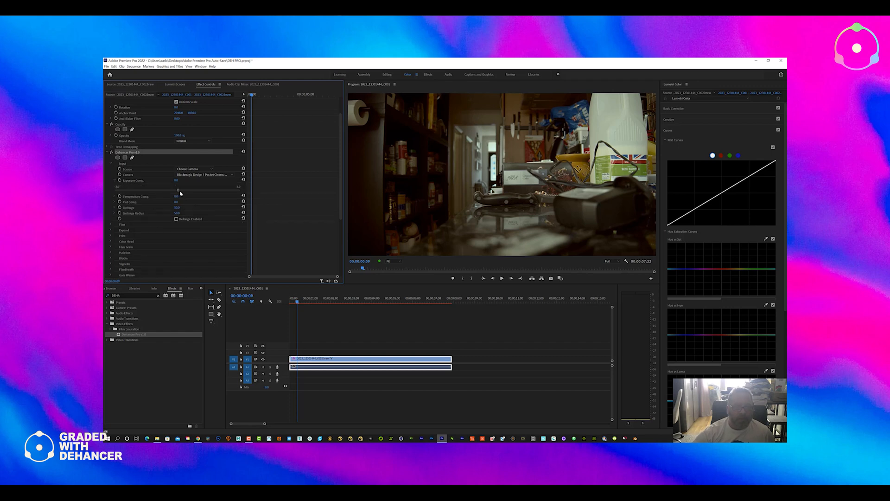
{"action": "mouse_move", "coordinate": [178, 190]}
{"action": "left_mouse_down"}
{"action": "mouse_move", "coordinate": [196, 190]}
{"action": "mouse_move", "coordinate": [177, 190]}
{"action": "left_mouse_up"}
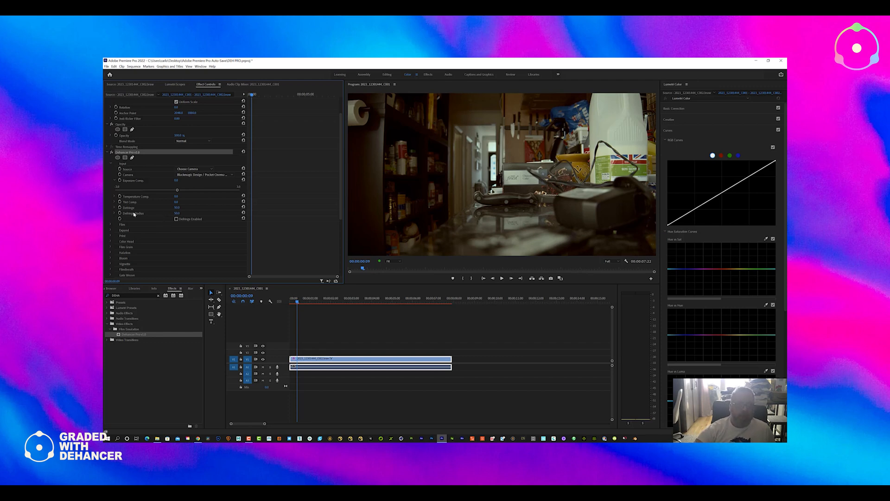
Set the Dehancer film profile to Kodak Vision3 200T.
{"action": "left_click", "coordinate": [110, 224]}
{"action": "left_click", "coordinate": [210, 231]}
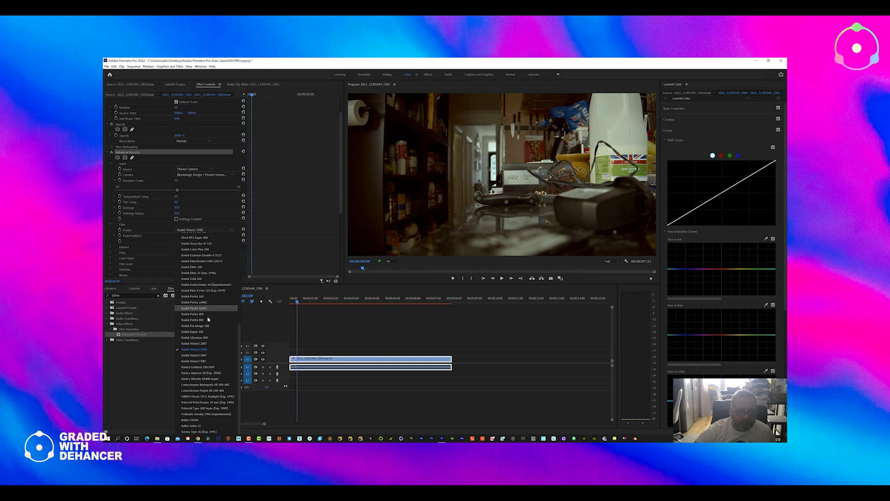
{"action": "left_click", "coordinate": [209, 344]}
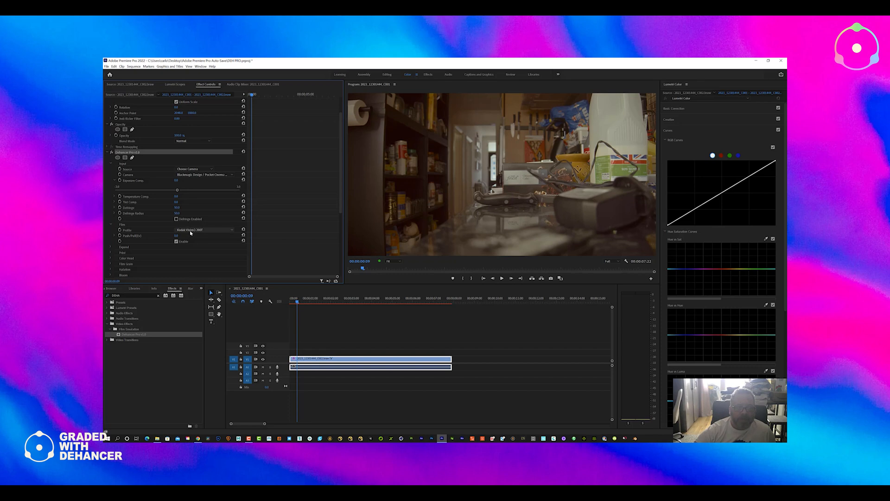
Enable Defringe in the Dehancer input settings and lower the exposure compensation slightly below zero.
{"action": "left_click", "coordinate": [176, 219]}
{"action": "left_click_drag", "start_coordinate": [177, 191], "coordinate": [171, 191]}
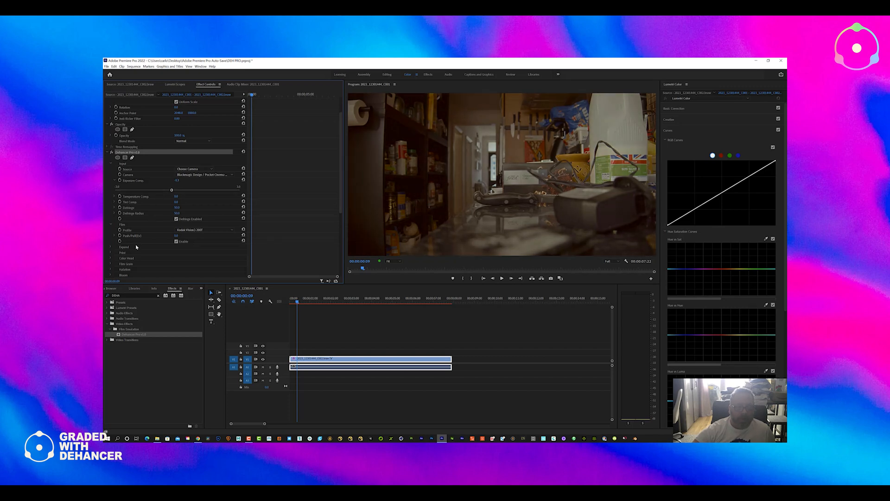
Expand Dehancer's Film Grain settings and examine the available grain parameters and remaining effect sections.
{"action": "scroll", "coordinate": [139, 251], "scroll_direction": "down", "scroll_amount": 1}
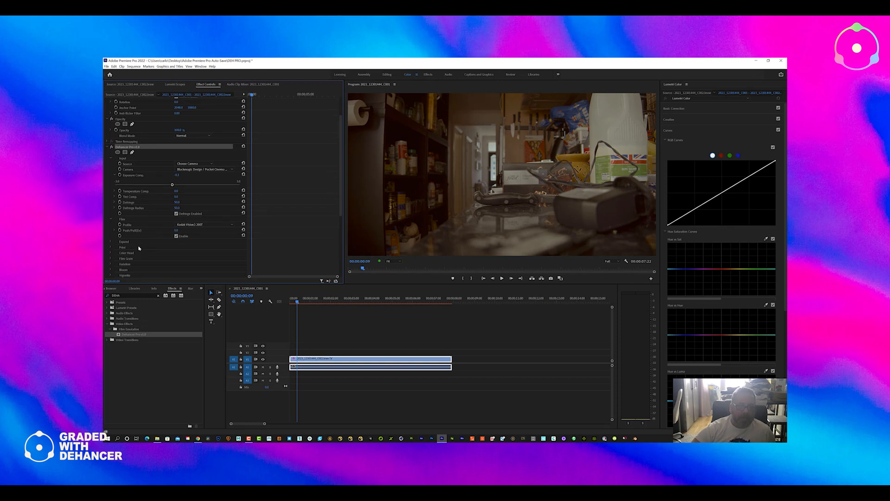
{"action": "scroll", "coordinate": [139, 249], "scroll_direction": "down", "scroll_amount": 2}
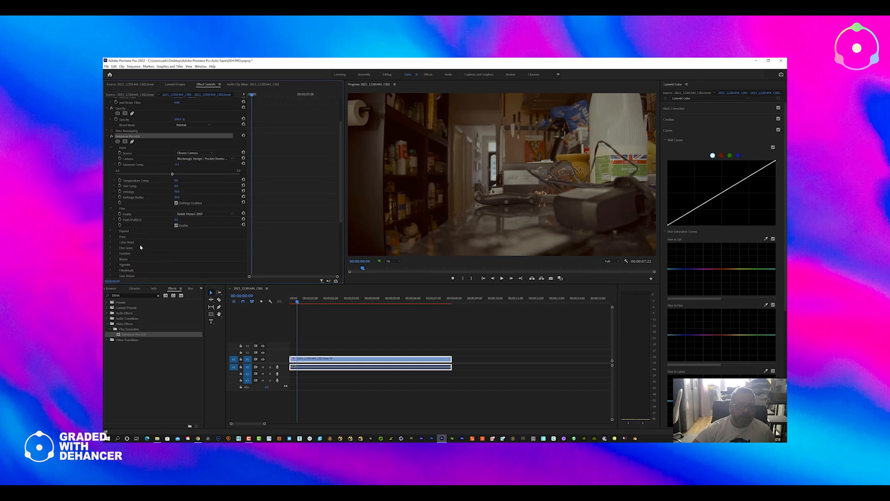
{"action": "left_click", "coordinate": [111, 248]}
{"action": "scroll", "coordinate": [120, 247], "scroll_direction": "down", "scroll_amount": 5}
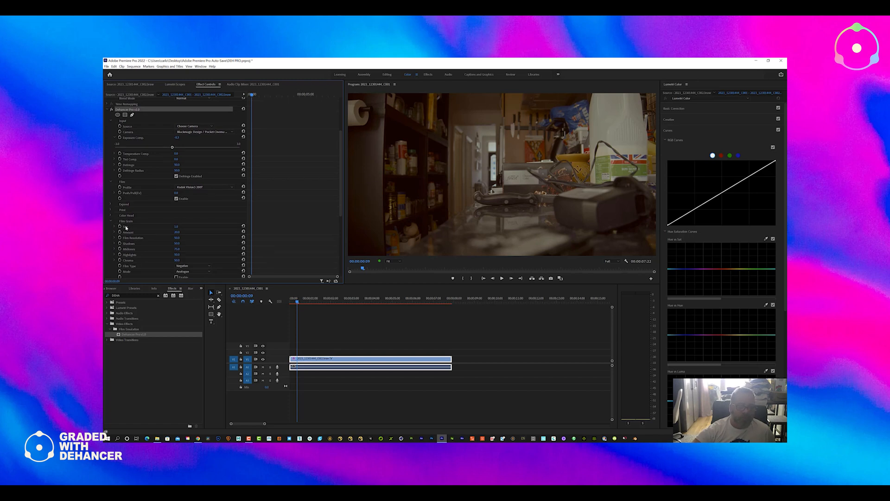
{"action": "scroll", "coordinate": [132, 234], "scroll_direction": "down", "scroll_amount": 3}
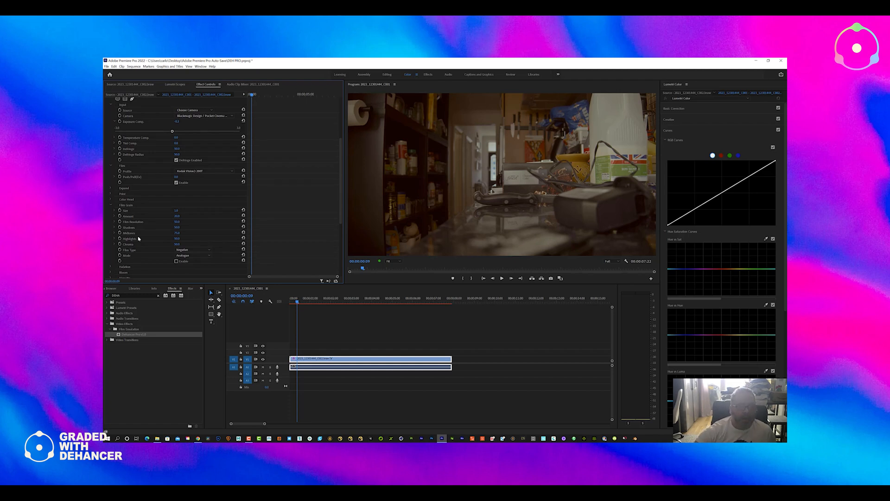
{"action": "scroll", "coordinate": [138, 238], "scroll_direction": "down", "scroll_amount": 2}
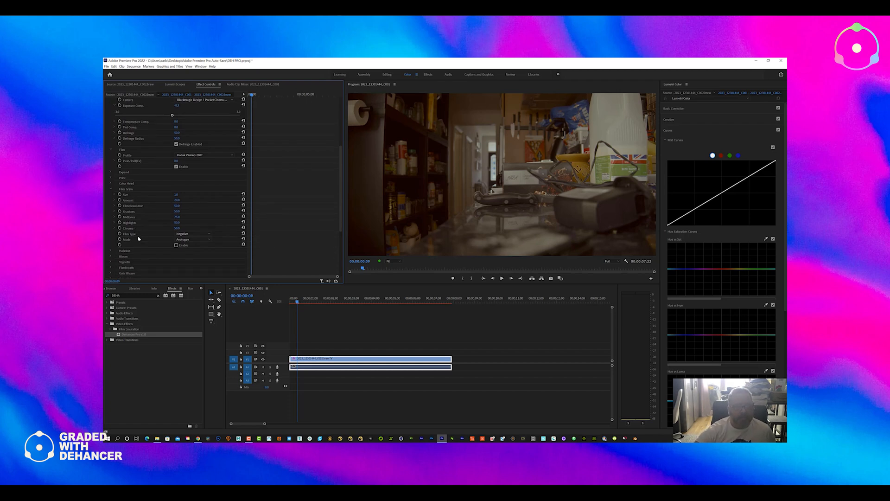
{"action": "scroll", "coordinate": [139, 238], "scroll_direction": "down", "scroll_amount": 2}
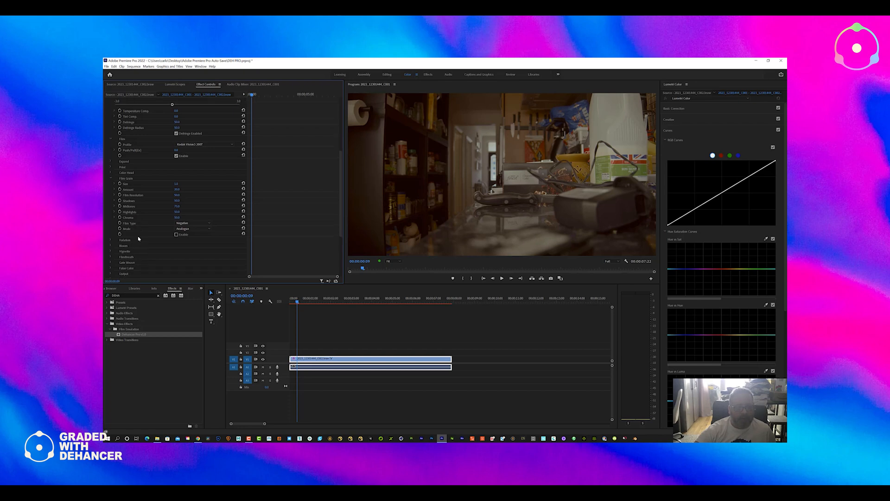
{"action": "scroll", "coordinate": [138, 238], "scroll_direction": "down", "scroll_amount": 1}
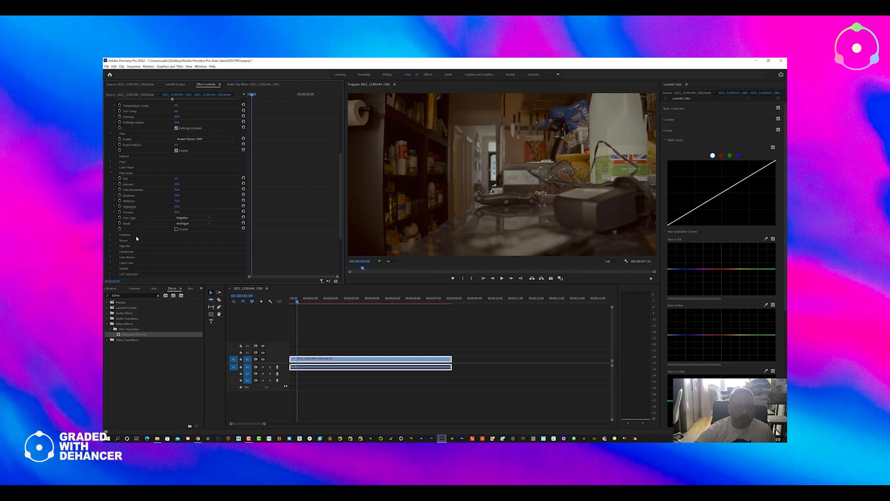
Expand Dehancer's Film Breath settings and raise its Period and Color values.
{"action": "left_click", "coordinate": [111, 252]}
{"action": "scroll", "coordinate": [112, 253], "scroll_direction": "down", "scroll_amount": 3}
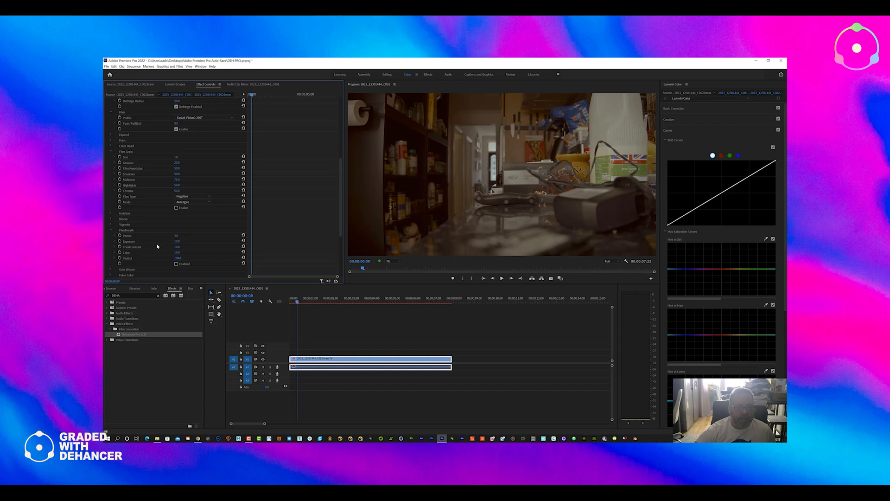
{"action": "left_click_drag", "start_coordinate": [176, 236], "coordinate": [228, 236]}
{"action": "left_click_drag", "start_coordinate": [176, 252], "coordinate": [176, 252]}
{"action": "scroll", "coordinate": [153, 243], "scroll_direction": "up", "scroll_amount": 4}
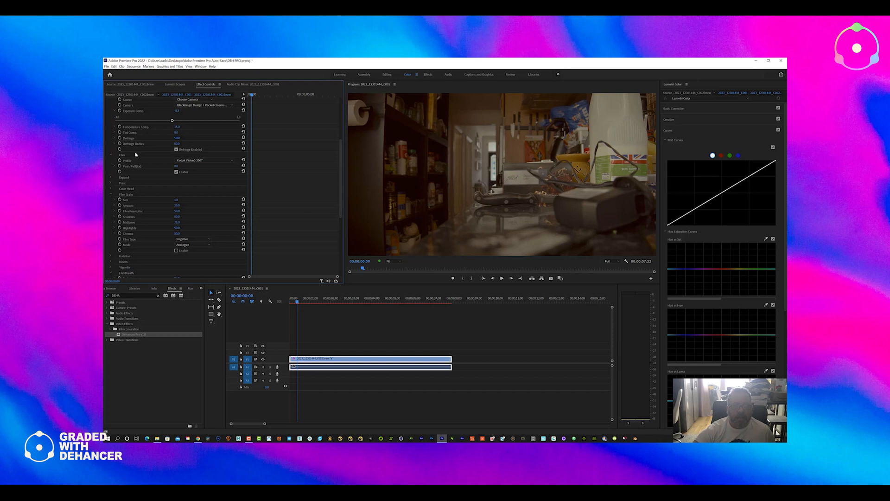
Compare the clip with the Dehancer effect disabled and enabled, leaving it enabled.
{"action": "scroll", "coordinate": [136, 155], "scroll_direction": "up", "scroll_amount": 3}
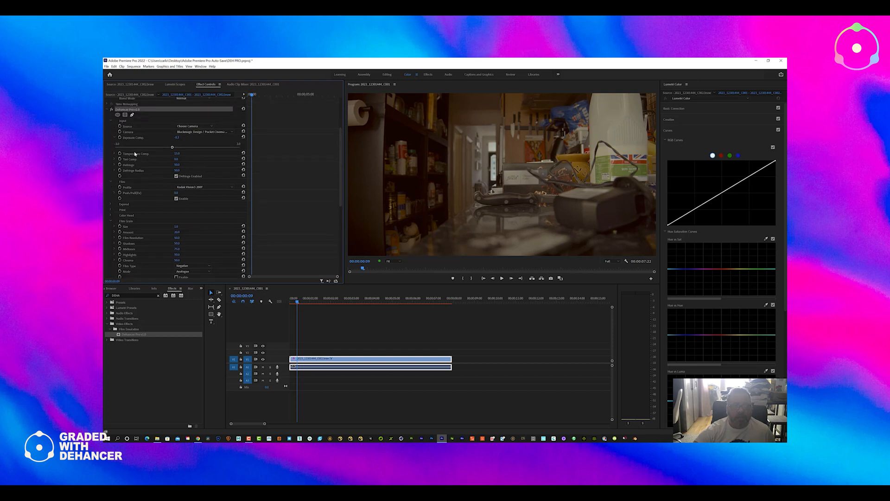
{"action": "left_click", "coordinate": [111, 110]}
{"action": "left_click", "coordinate": [111, 110]}
{"action": "left_click", "coordinate": [111, 110]}
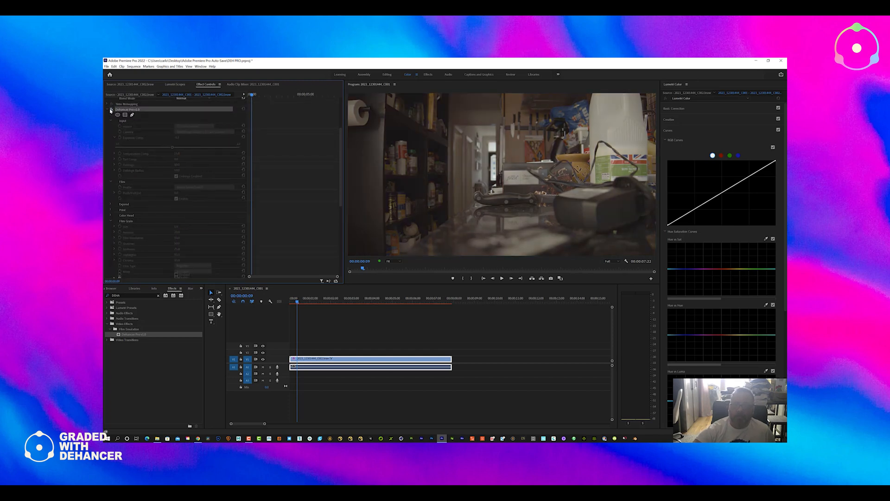
{"action": "left_click", "coordinate": [110, 110]}
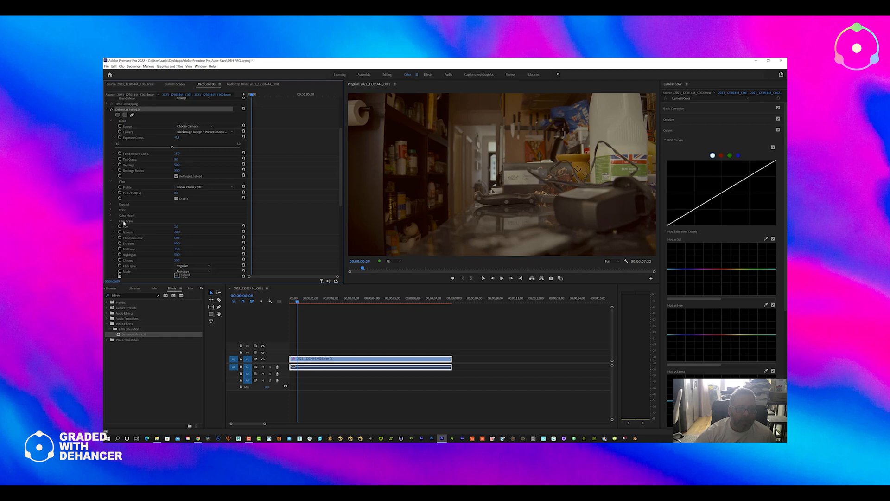
Expand Dehancer's Print settings and raise the Film Resolution in Film Grain to about 60.
{"action": "left_click", "coordinate": [111, 210]}
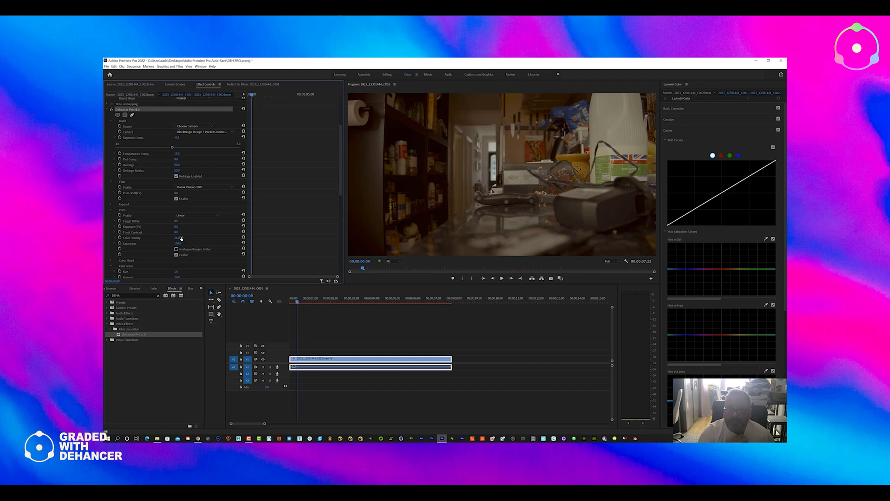
{"action": "scroll", "coordinate": [168, 240], "scroll_direction": "down", "scroll_amount": 4}
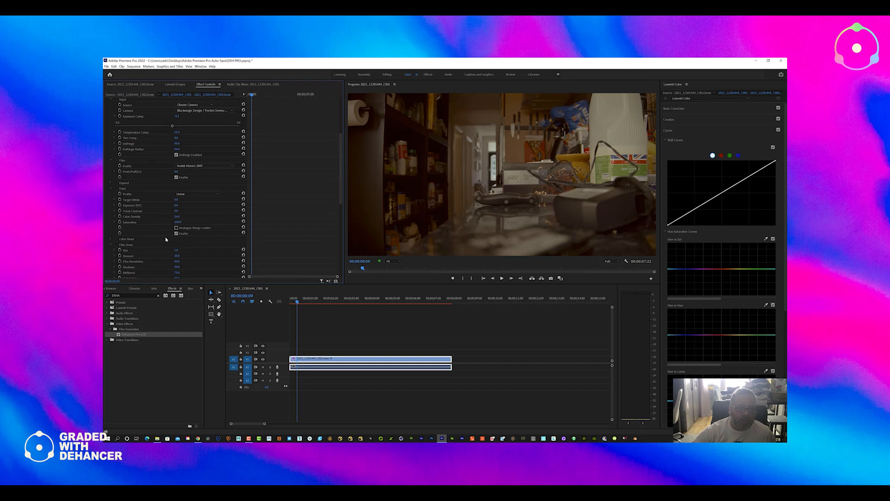
{"action": "scroll", "coordinate": [166, 240], "scroll_direction": "down", "scroll_amount": 1}
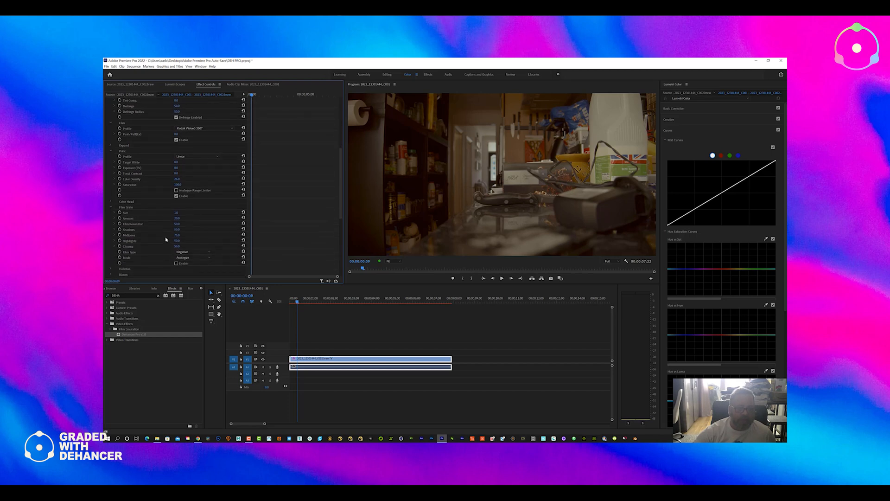
{"action": "left_click", "coordinate": [115, 225]}
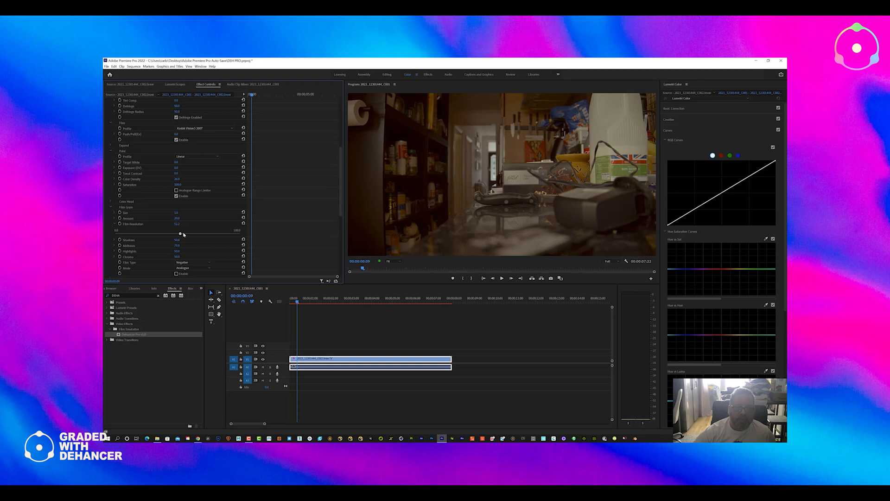
{"action": "left_click_drag", "start_coordinate": [184, 235], "coordinate": [190, 235]}
{"action": "scroll", "coordinate": [165, 254], "scroll_direction": "down", "scroll_amount": 1}
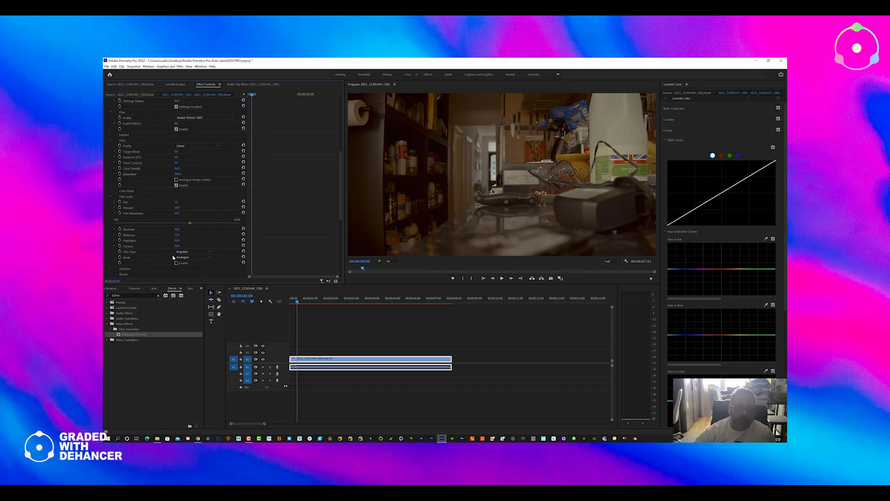
Enable Film Grain with the film type set to Positive and the mode returned to Analogue after trying Digital.
{"action": "left_click", "coordinate": [185, 252]}
{"action": "left_click", "coordinate": [184, 263]}
{"action": "left_click", "coordinate": [188, 258]}
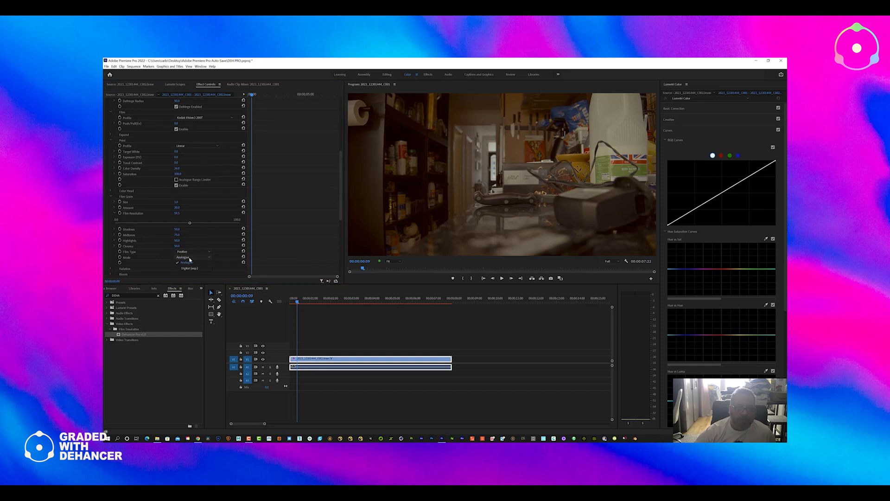
{"action": "left_click", "coordinate": [189, 268]}
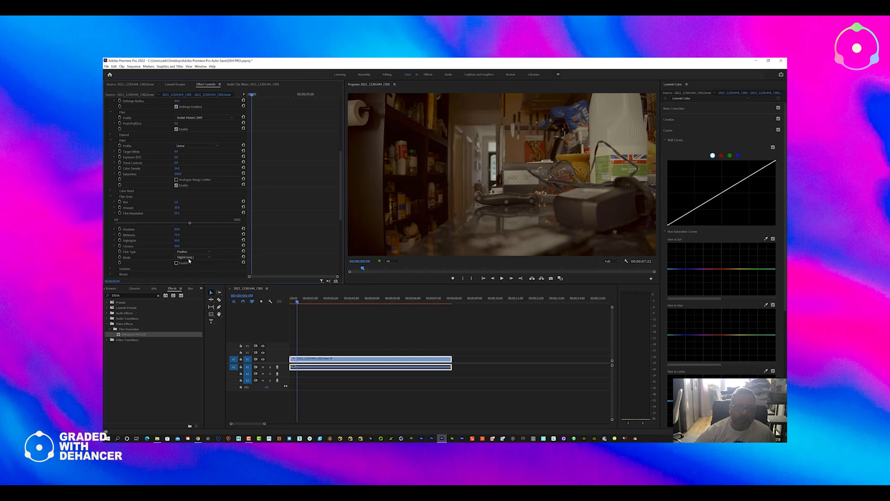
{"action": "left_click", "coordinate": [189, 258]}
{"action": "left_click", "coordinate": [179, 262]}
Expand Dehancer's LUT Generator settings and set the LUT size to Normal (33x33x33).
{"action": "scroll", "coordinate": [168, 262], "scroll_direction": "down", "scroll_amount": 3}
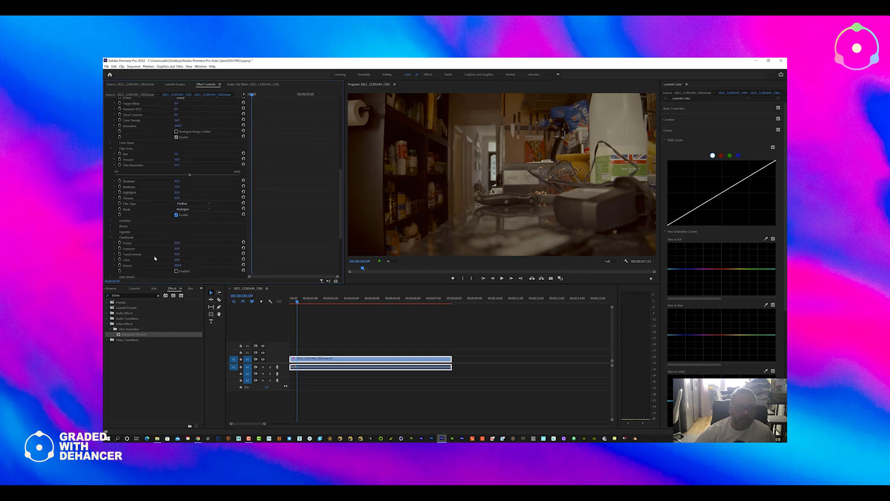
{"action": "scroll", "coordinate": [154, 258], "scroll_direction": "down", "scroll_amount": 2}
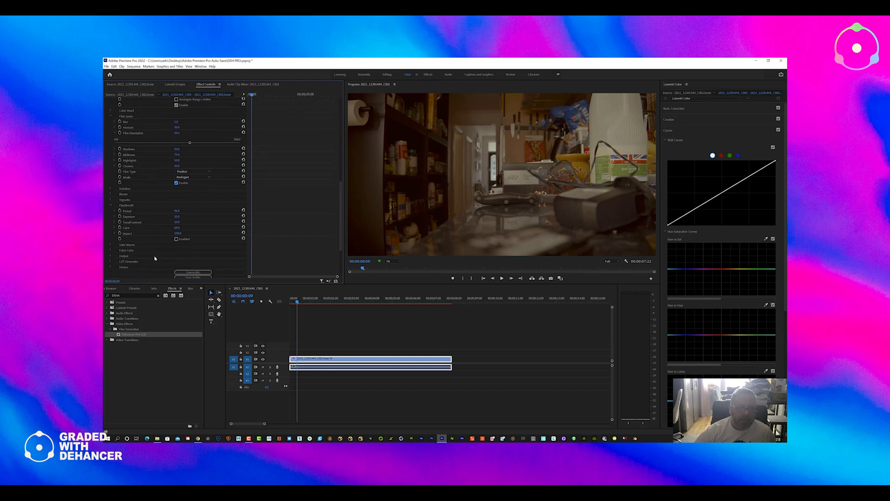
{"action": "left_click", "coordinate": [111, 262]}
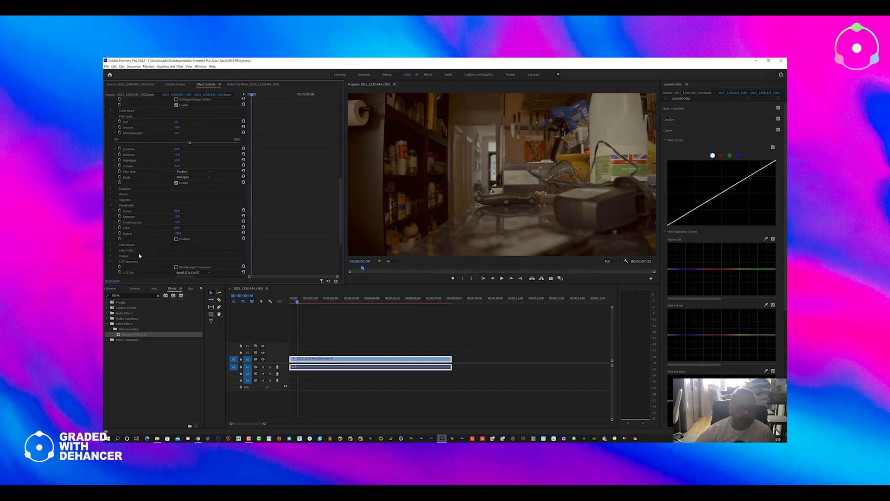
{"action": "scroll", "coordinate": [153, 250], "scroll_direction": "down", "scroll_amount": 2}
{"action": "left_click", "coordinate": [188, 246]}
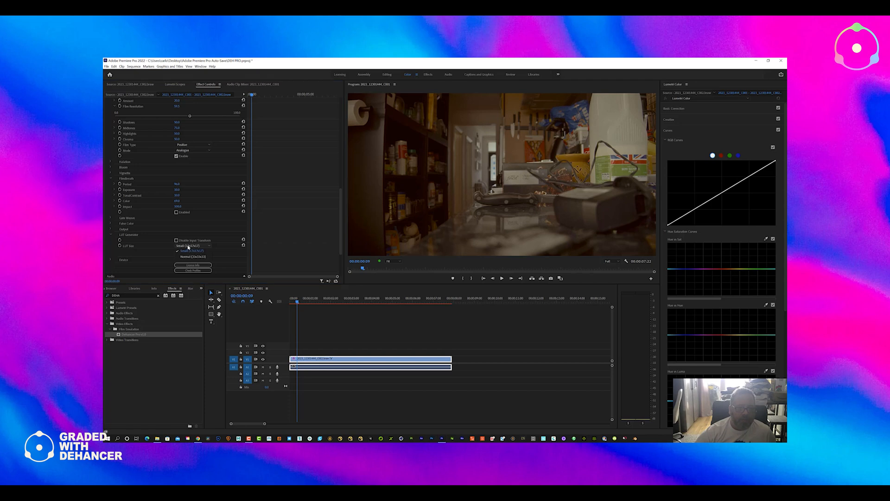
{"action": "left_click", "coordinate": [193, 253]}
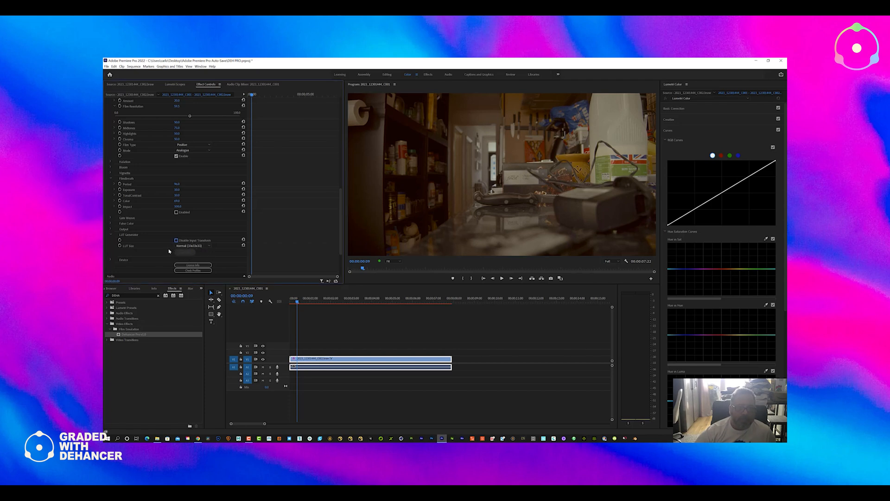
Try the Cineon Film Log and Kodak 2383 Print Film profiles in Dehancer's Print settings, returning to Cineon Film Log.
{"action": "scroll", "coordinate": [167, 251], "scroll_direction": "up", "scroll_amount": 5}
{"action": "scroll", "coordinate": [166, 250], "scroll_direction": "up", "scroll_amount": 8}
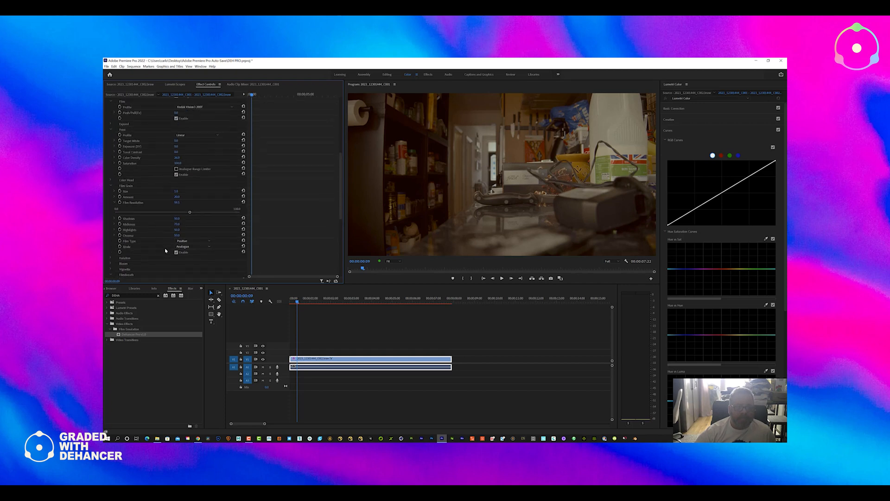
{"action": "scroll", "coordinate": [163, 250], "scroll_direction": "up", "scroll_amount": 3}
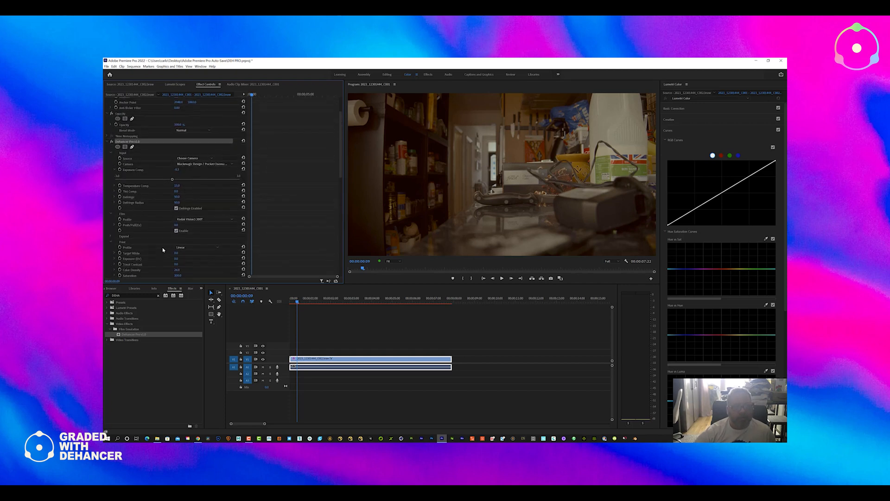
{"action": "scroll", "coordinate": [162, 250], "scroll_direction": "up", "scroll_amount": 2}
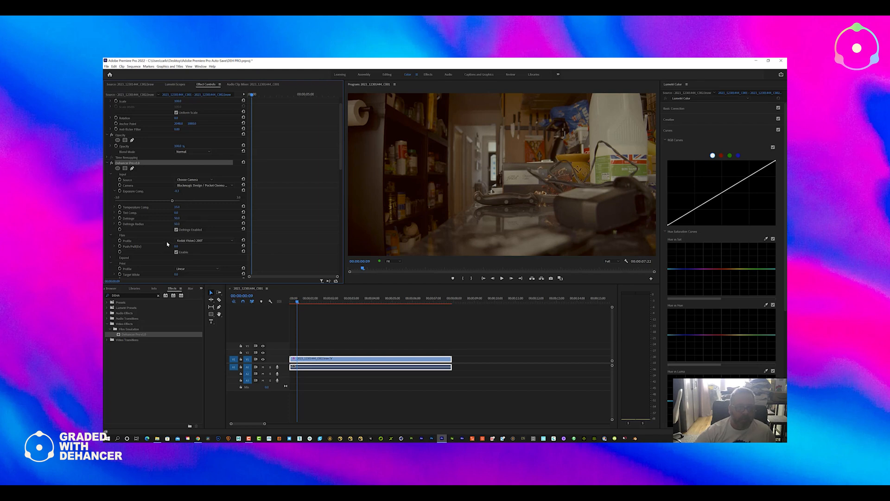
{"action": "scroll", "coordinate": [167, 243], "scroll_direction": "down", "scroll_amount": 3}
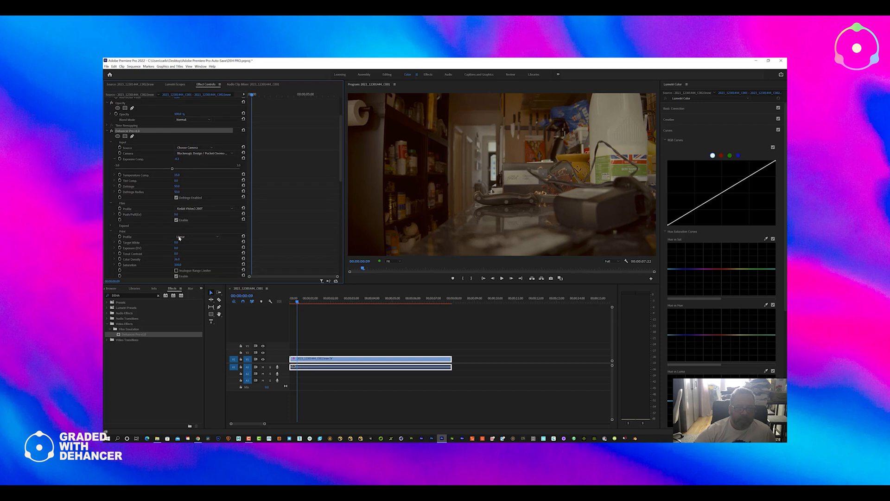
{"action": "left_click", "coordinate": [180, 237]}
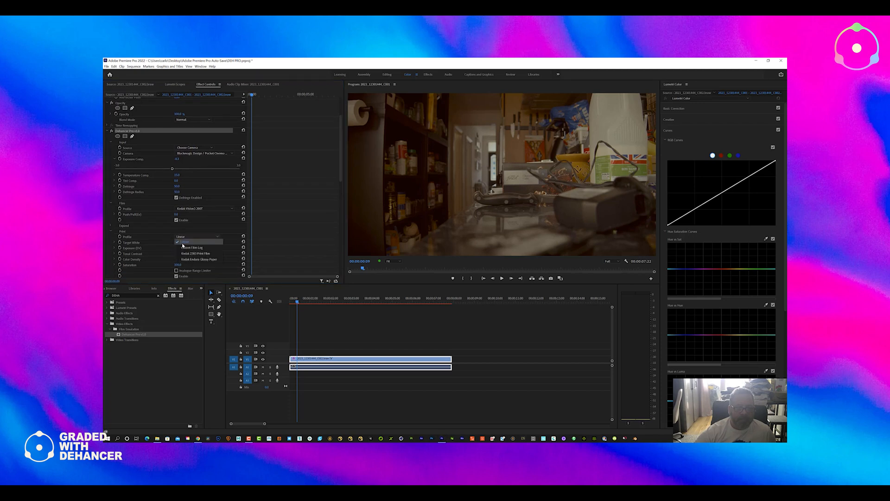
{"action": "left_click", "coordinate": [186, 247]}
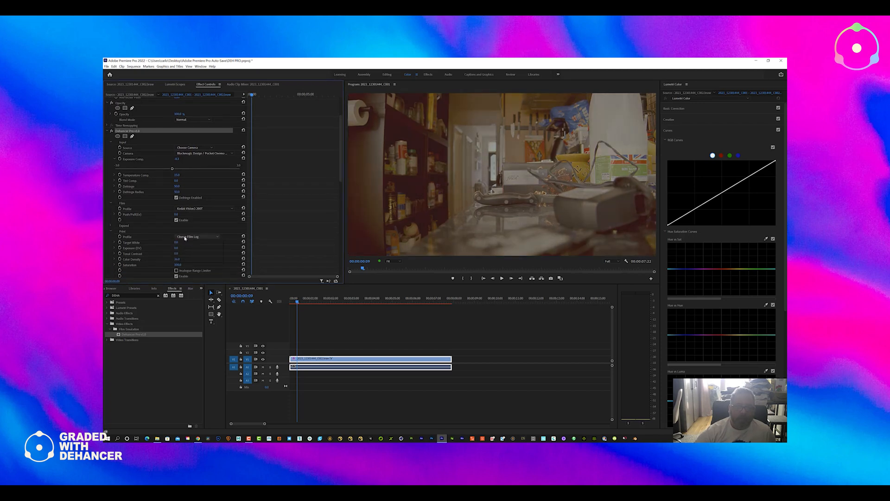
{"action": "left_click", "coordinate": [188, 237]}
{"action": "left_click", "coordinate": [187, 253]}
{"action": "left_click", "coordinate": [189, 238]}
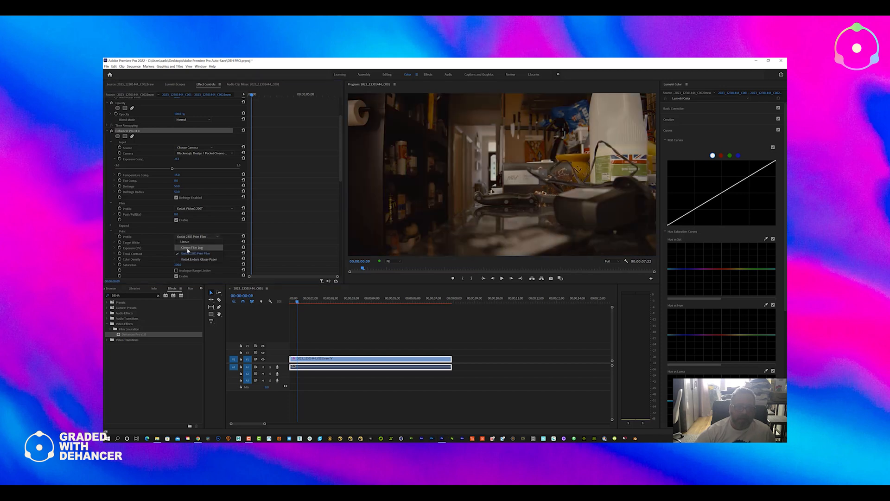
{"action": "left_click", "coordinate": [187, 249]}
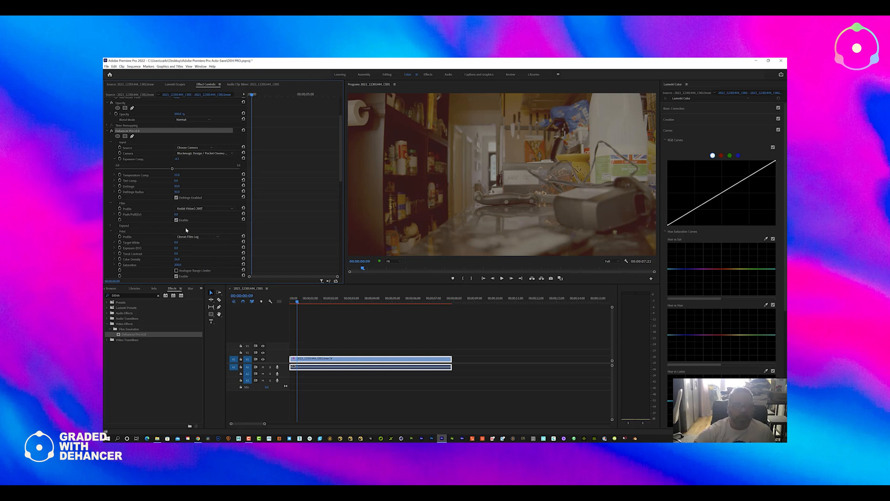
Lower Dehancer's exposure compensation further and adjust a point in the darker part of the Lumetri RGB curve.
{"action": "left_click_drag", "start_coordinate": [169, 170], "coordinate": [165, 170]}
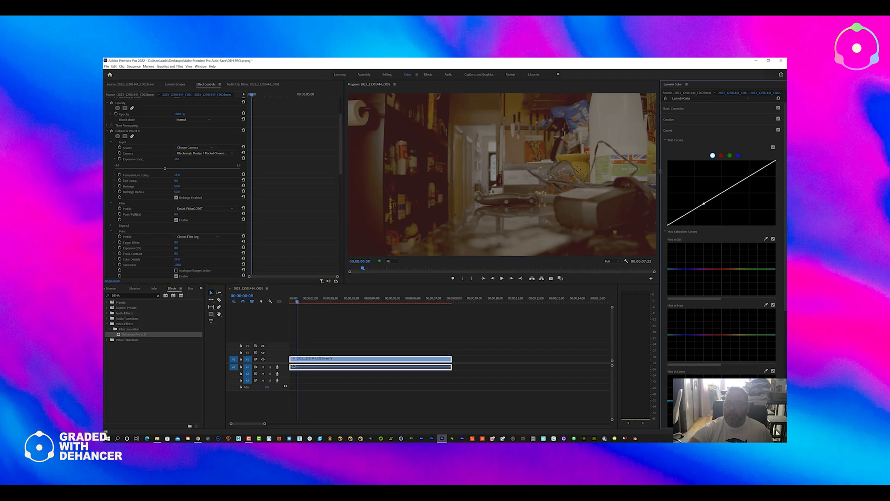
{"action": "left_click", "coordinate": [669, 119]}
{"action": "left_click", "coordinate": [674, 109]}
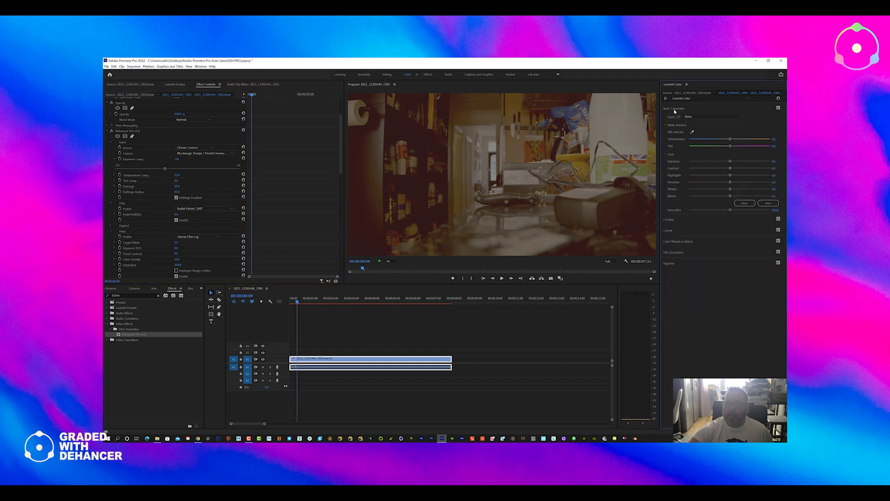
{"action": "left_click", "coordinate": [680, 230]}
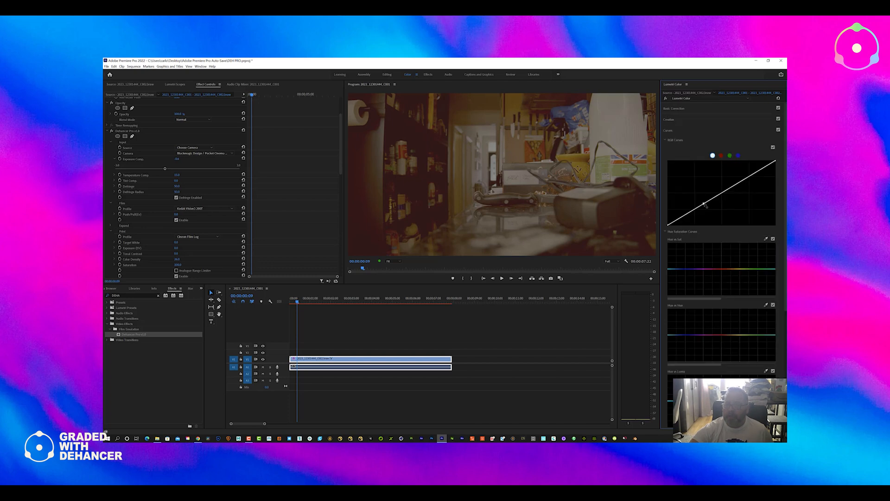
{"action": "left_click_drag", "start_coordinate": [704, 205], "coordinate": [707, 203]}
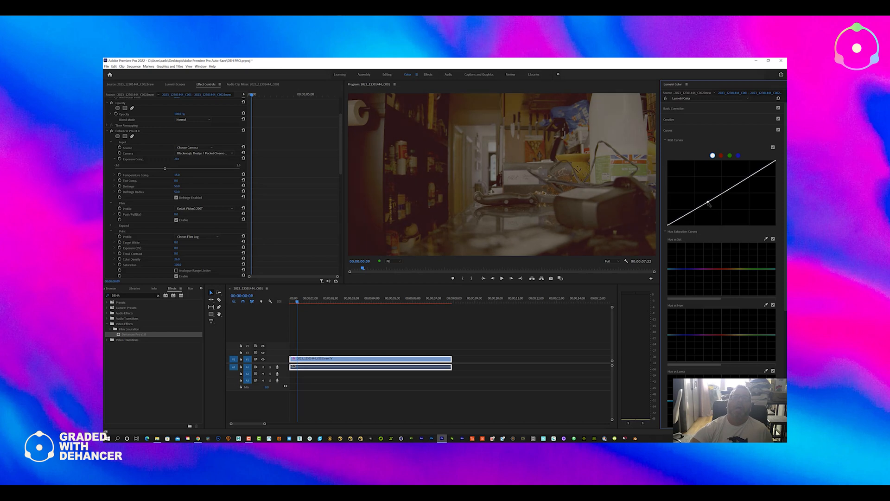
Set Dehancer's Print profile to Kodak Endura Glossy Paper after trying Kodak 2383 Print Film, and its Film profile to Konica Centuria 100 DNP.
{"action": "left_click", "coordinate": [204, 238]}
{"action": "left_click", "coordinate": [200, 256]}
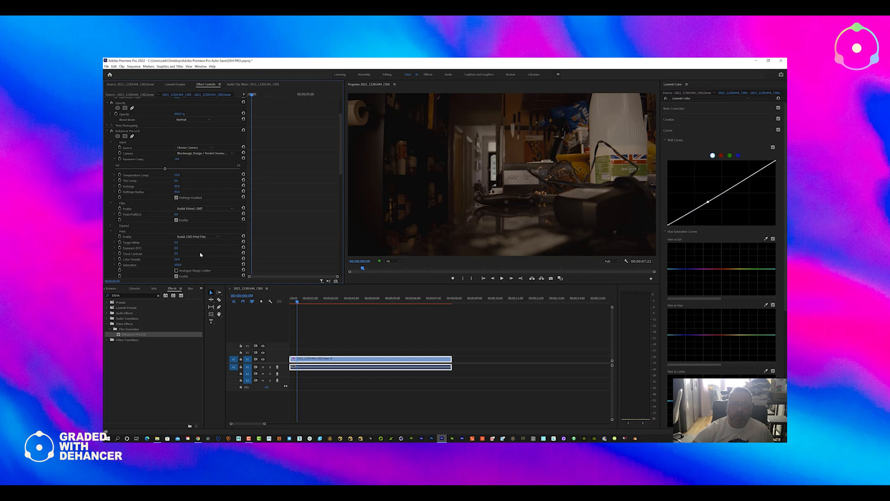
{"action": "left_click", "coordinate": [204, 237]}
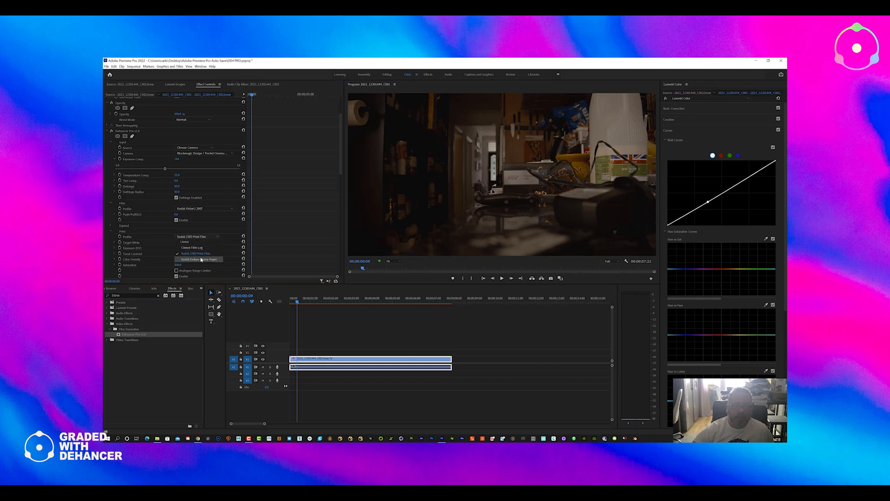
{"action": "left_click", "coordinate": [201, 260]}
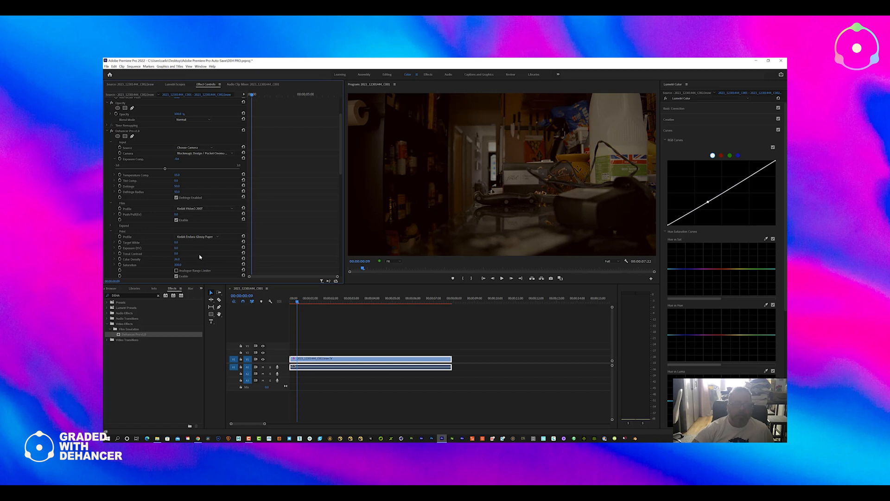
{"action": "scroll", "coordinate": [201, 258], "scroll_direction": "up", "scroll_amount": 2}
{"action": "scroll", "coordinate": [185, 230], "scroll_direction": "down", "scroll_amount": 3}
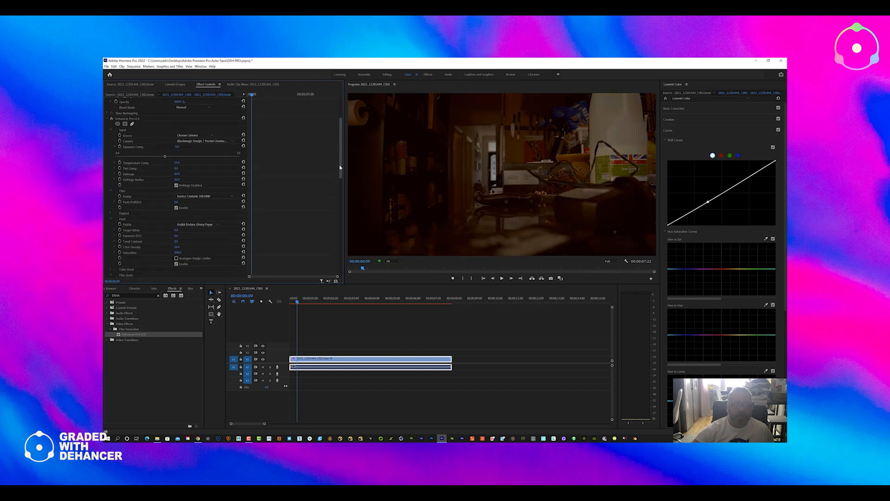
Review Dehancer's Print, Film Grain, FilmBreath and LUT Generator settings on the clip.
{"action": "left_click_drag", "start_coordinate": [340, 145], "coordinate": [340, 177]}
{"action": "scroll", "coordinate": [324, 197], "scroll_direction": "down", "scroll_amount": 5}
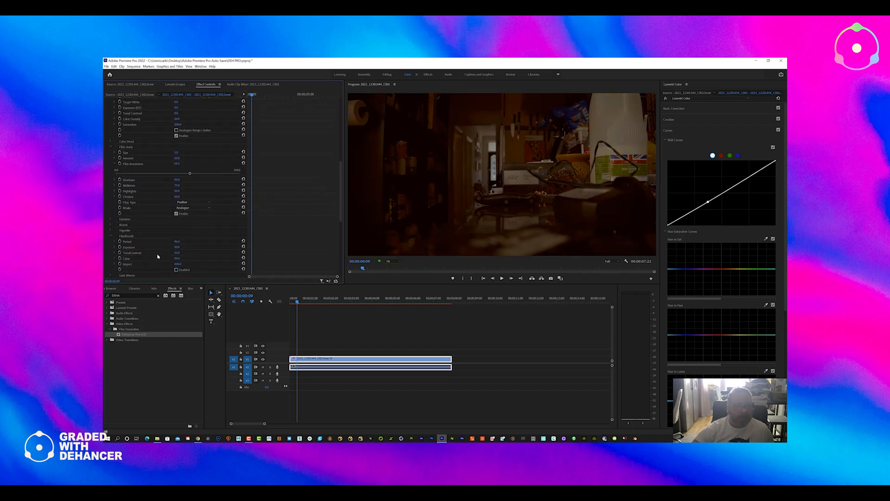
{"action": "scroll", "coordinate": [157, 256], "scroll_direction": "down", "scroll_amount": 1}
{"action": "scroll", "coordinate": [158, 257], "scroll_direction": "down", "scroll_amount": 1}
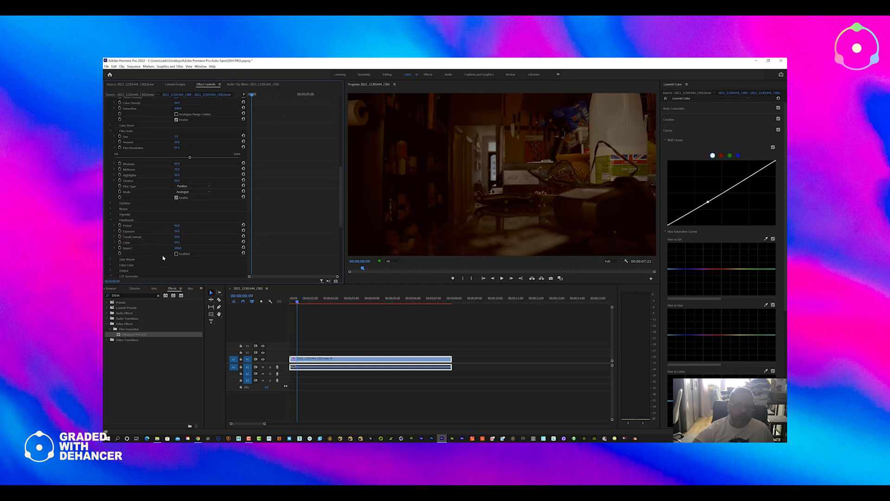
{"action": "scroll", "coordinate": [160, 257], "scroll_direction": "down", "scroll_amount": 2}
{"action": "scroll", "coordinate": [163, 258], "scroll_direction": "down", "scroll_amount": 4}
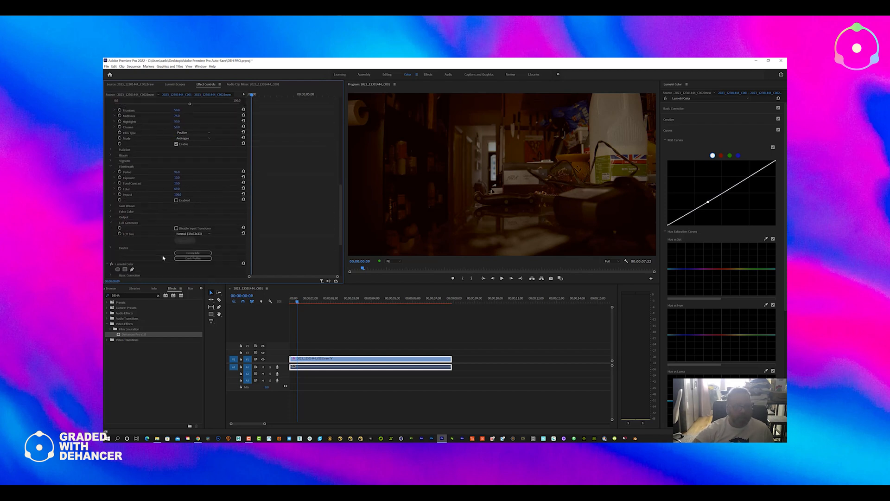
{"action": "scroll", "coordinate": [172, 230], "scroll_direction": "down", "scroll_amount": 2}
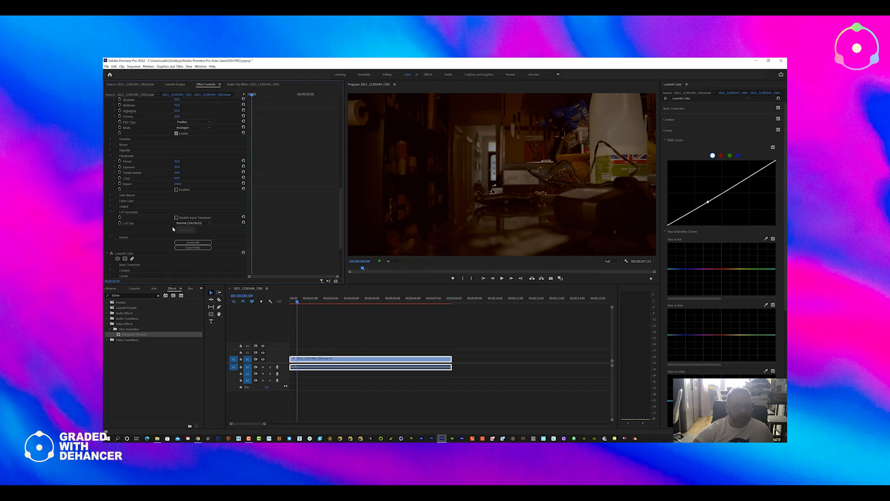
{"action": "scroll", "coordinate": [173, 228], "scroll_direction": "up", "scroll_amount": 8}
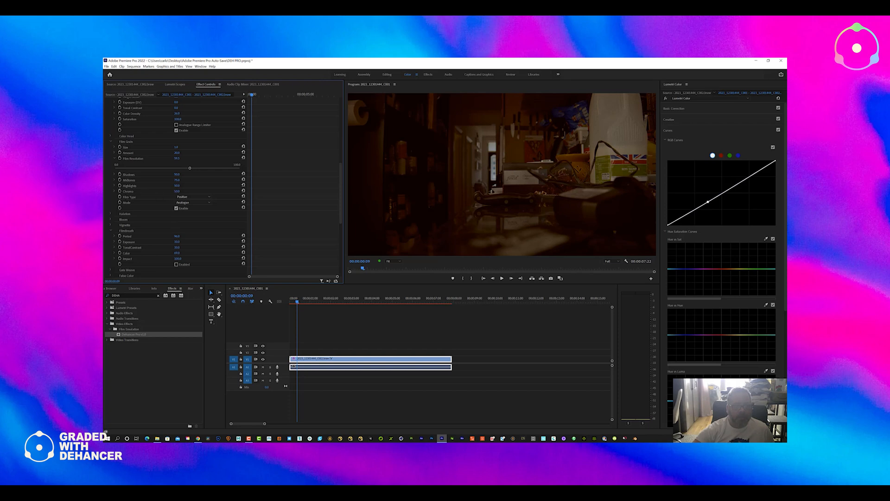
Remove the Dehancer Pro effect from the kitchen clip, leaving its Lumetri Color effect in place.
{"action": "left_click_drag", "start_coordinate": [177, 191], "coordinate": [180, 191]}
{"action": "scroll", "coordinate": [196, 209], "scroll_direction": "up", "scroll_amount": 3}
{"action": "scroll", "coordinate": [218, 205], "scroll_direction": "up", "scroll_amount": 2}
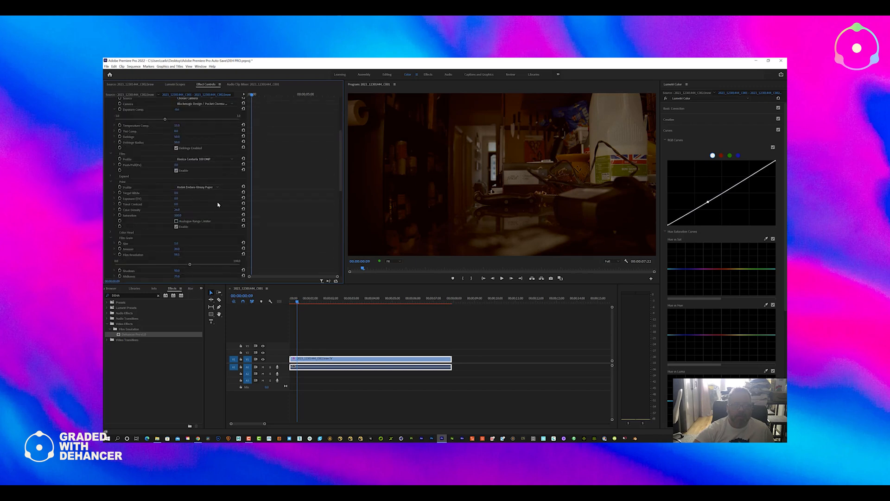
{"action": "scroll", "coordinate": [135, 184], "scroll_direction": "up", "scroll_amount": 5}
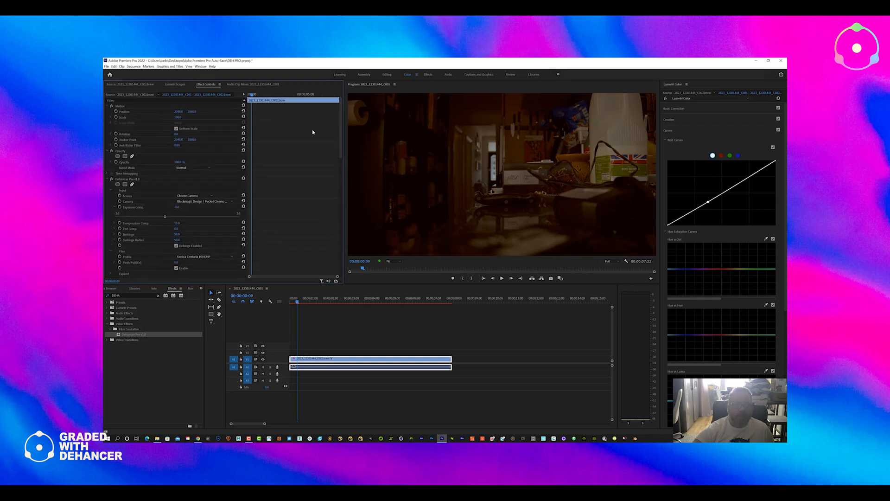
{"action": "left_click", "coordinate": [112, 180]}
{"action": "key", "text": "Delete"}
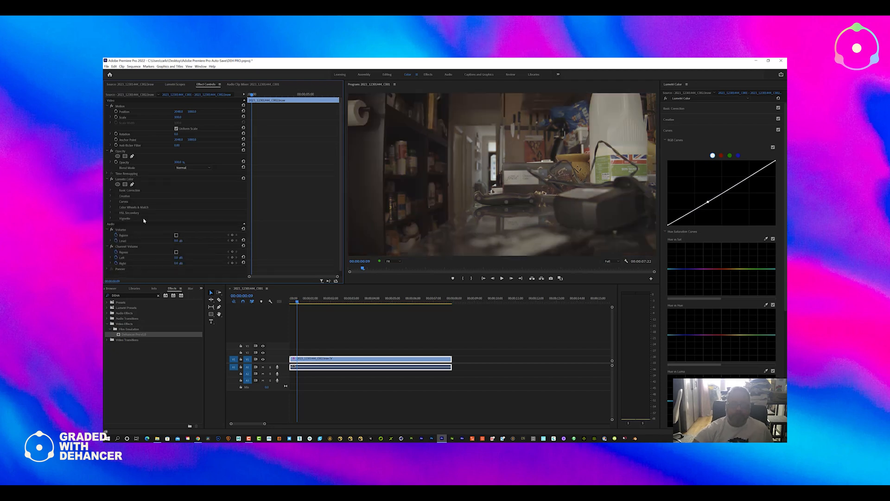
Add the prison-interior clip from the project to the timeline after the first clip and mute audio track A1.
{"action": "left_click", "coordinate": [201, 288]}
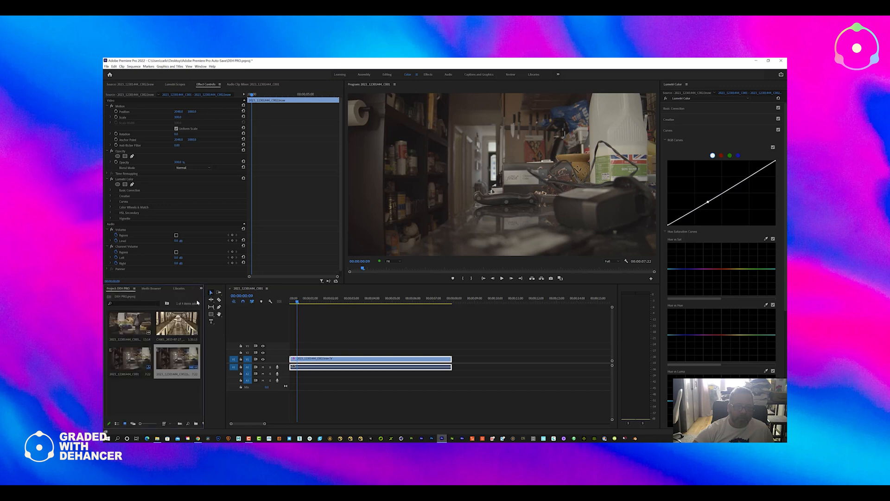
{"action": "double_click", "coordinate": [177, 329]}
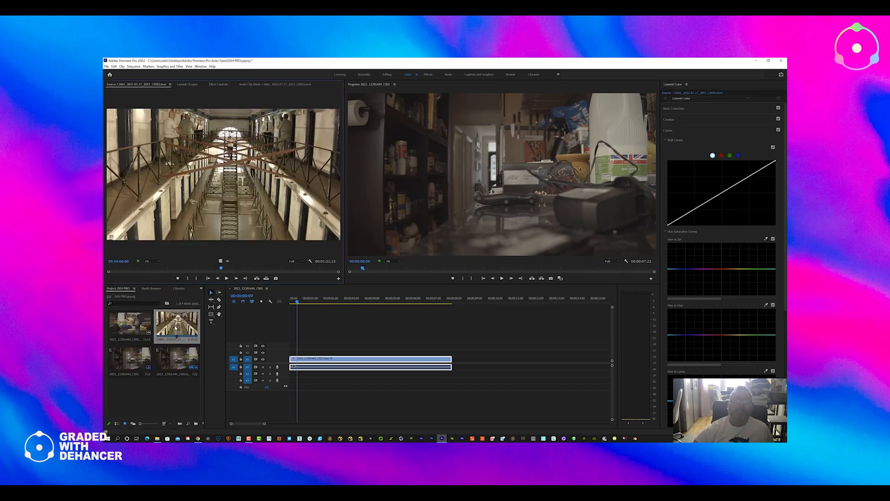
{"action": "left_click_drag", "start_coordinate": [175, 327], "coordinate": [455, 364]}
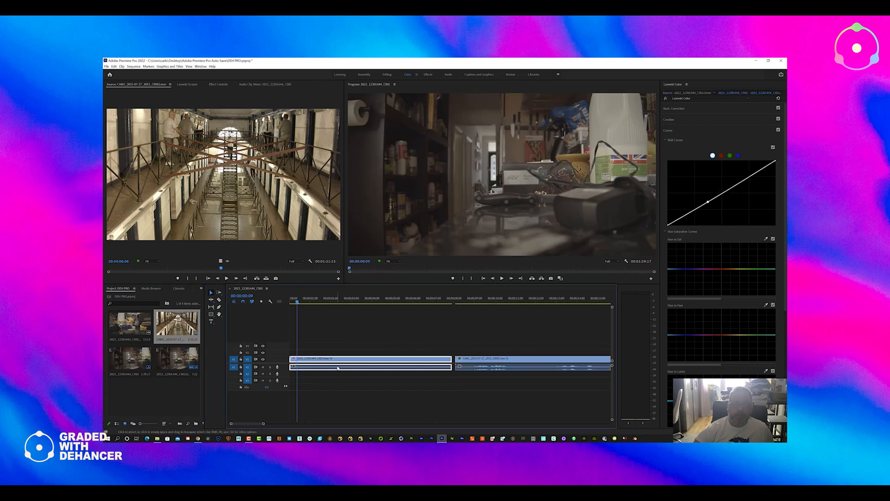
{"action": "left_click", "coordinate": [262, 367]}
Scale up the prison-interior clip in the sequence until it fills the frame.
{"action": "left_click", "coordinate": [493, 302]}
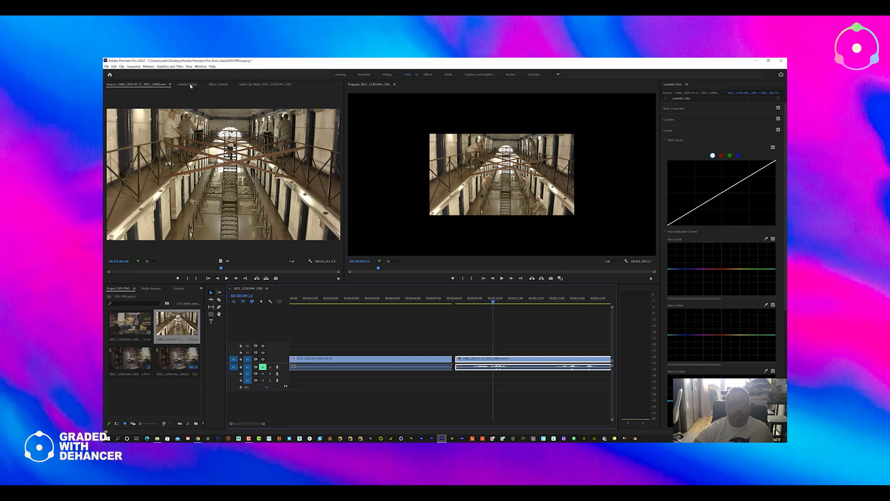
{"action": "left_click", "coordinate": [218, 85]}
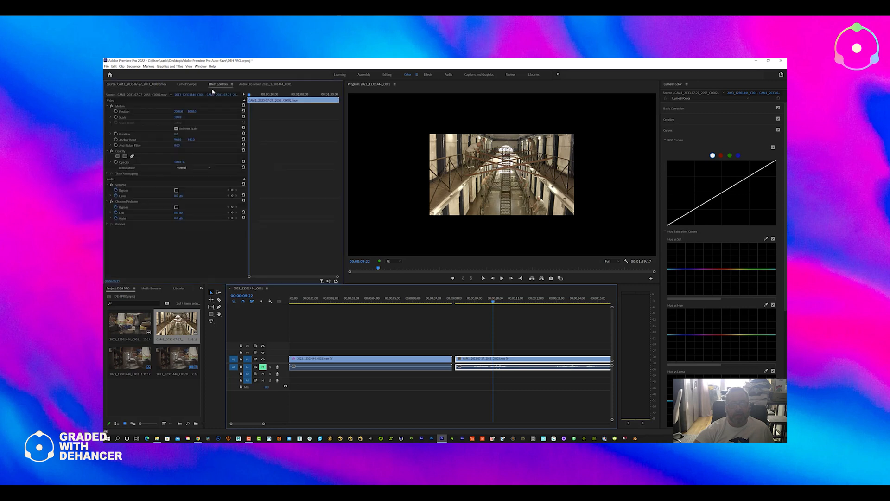
{"action": "left_click_drag", "start_coordinate": [179, 118], "coordinate": [216, 118]}
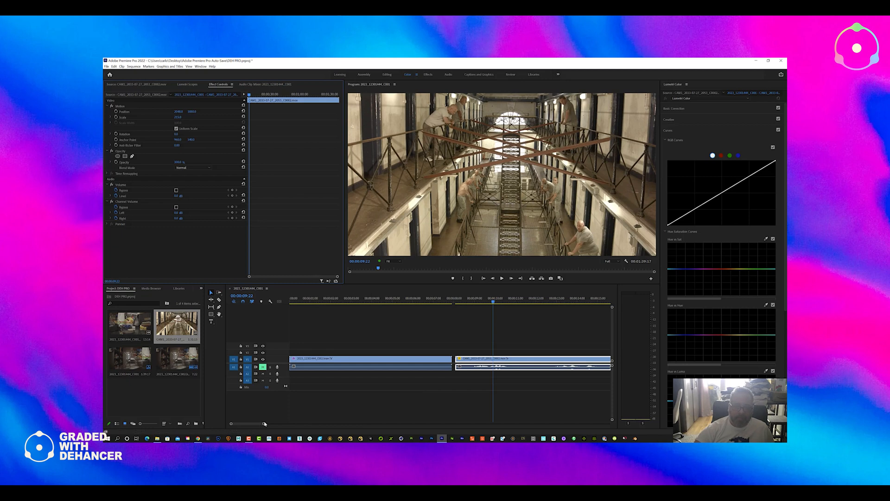
Apply Dehancer Pro to the prison-interior clip and compare the picture with the effect off and on.
{"action": "left_click_drag", "start_coordinate": [264, 425], "coordinate": [306, 423]}
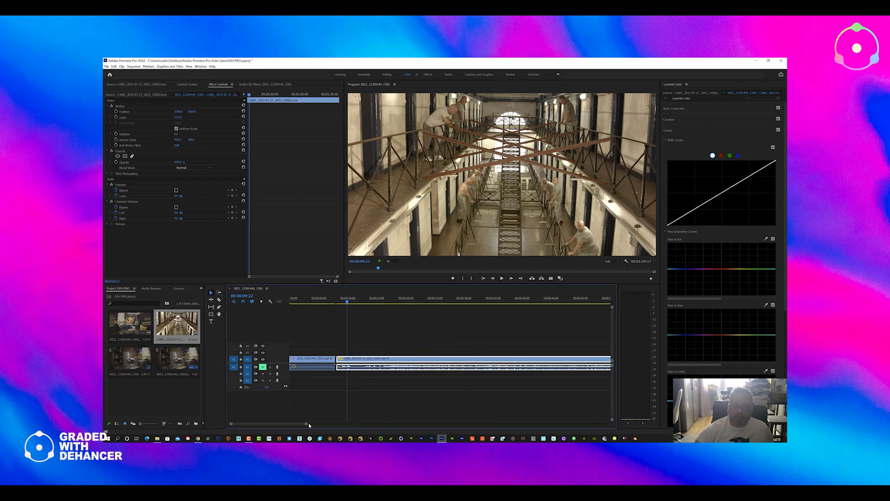
{"action": "left_click_drag", "start_coordinate": [352, 302], "coordinate": [408, 306]}
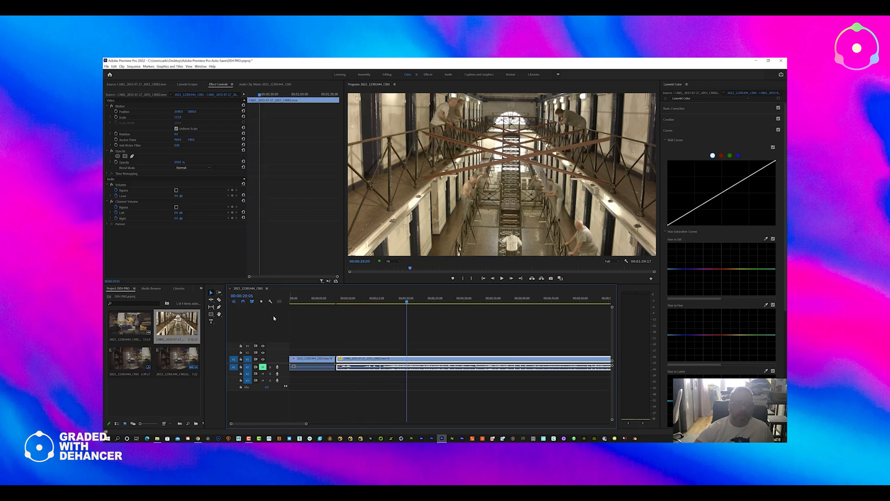
{"action": "left_click", "coordinate": [200, 289]}
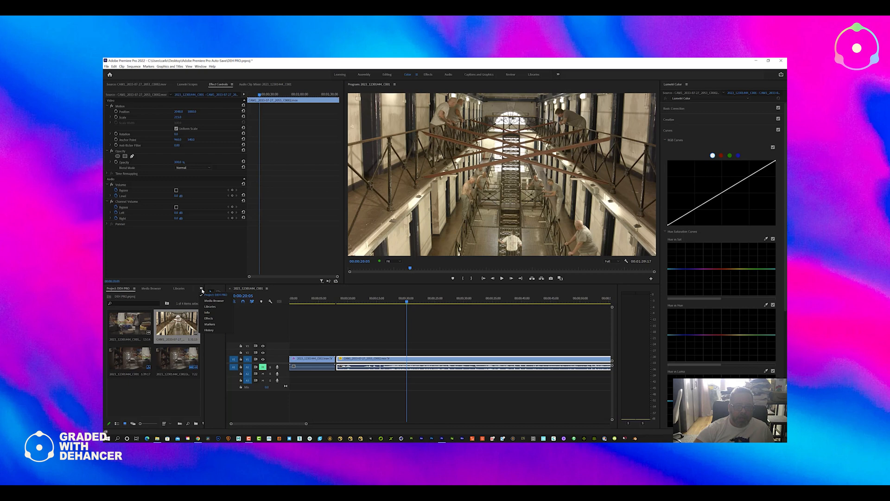
{"action": "left_click", "coordinate": [207, 318]}
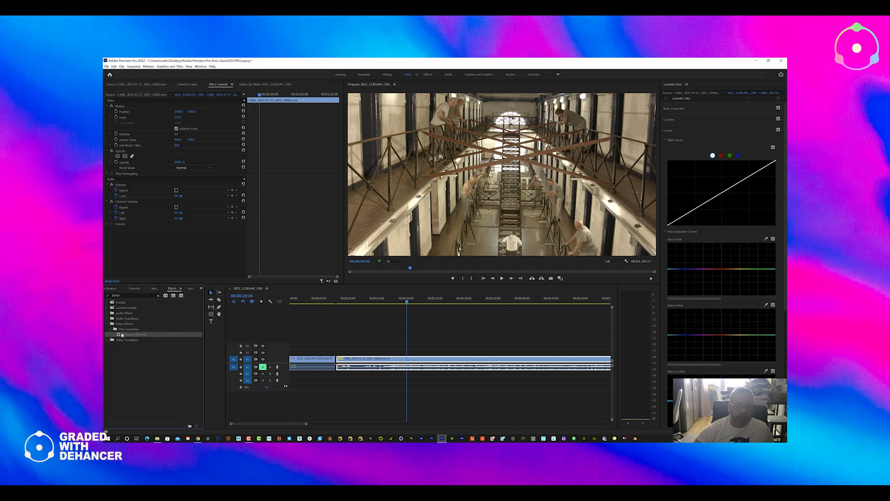
{"action": "left_click_drag", "start_coordinate": [133, 333], "coordinate": [351, 360]}
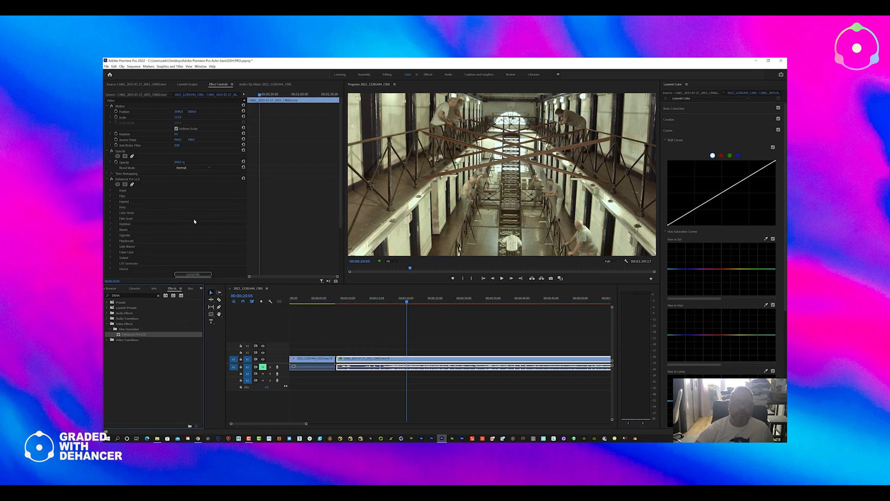
{"action": "left_click", "coordinate": [112, 179]}
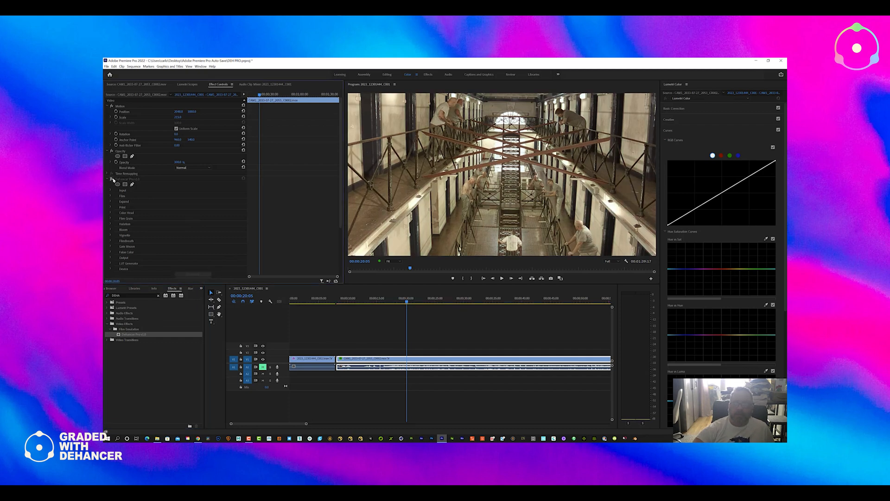
{"action": "left_click", "coordinate": [112, 179]}
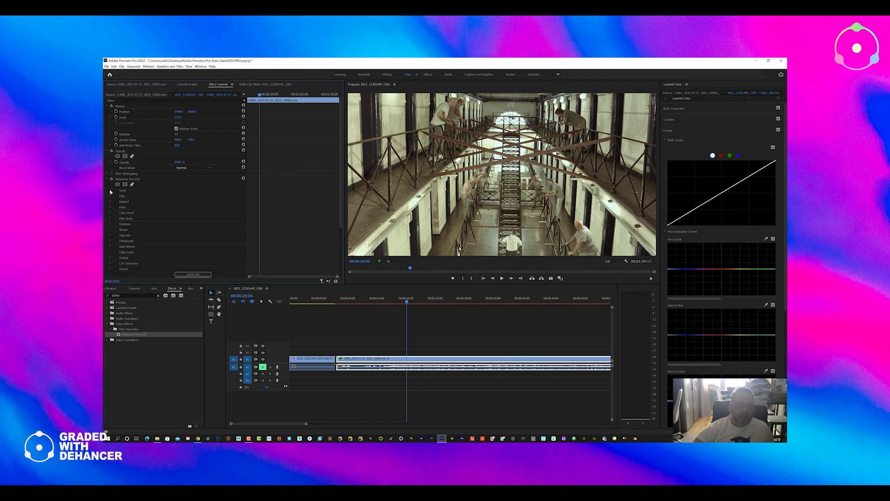
Set Dehancer's Input source to Choose Camera, with Blackmagic Design / Pocket Cinema Camera 4K / Film as the camera.
{"action": "left_click", "coordinate": [111, 191]}
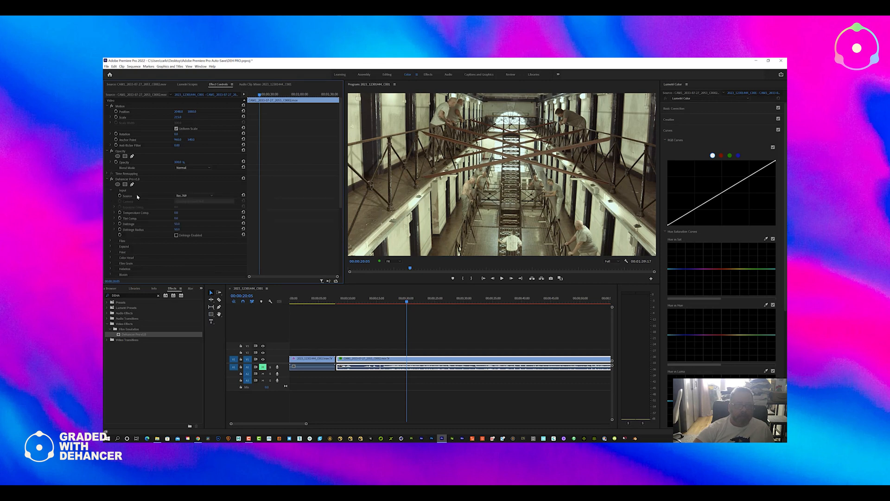
{"action": "left_click", "coordinate": [187, 197]}
{"action": "left_click", "coordinate": [192, 236]}
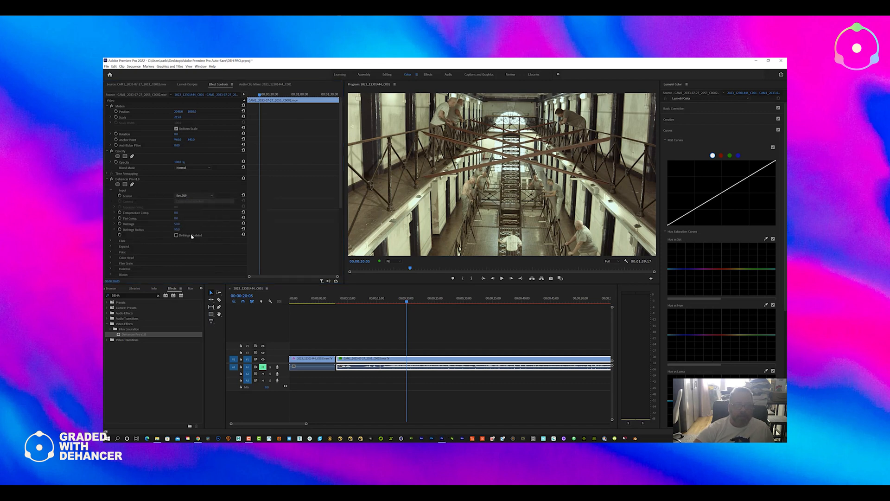
{"action": "left_click", "coordinate": [193, 202]}
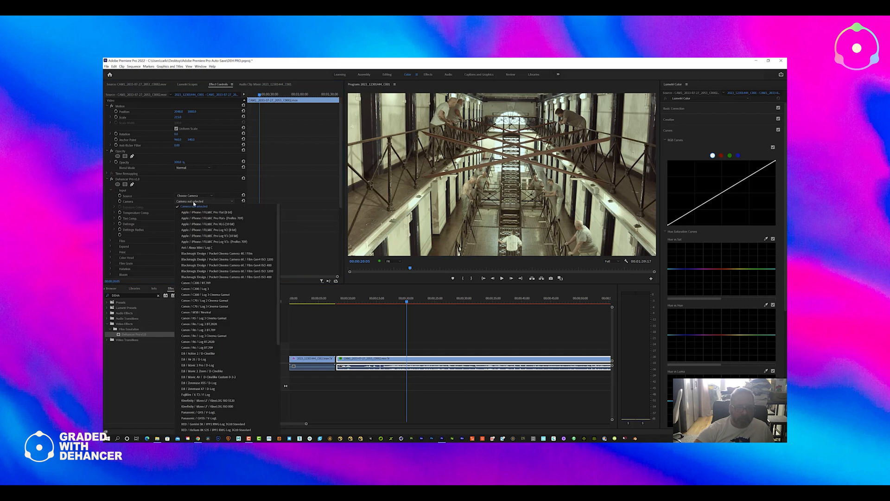
{"action": "left_click", "coordinate": [214, 254]}
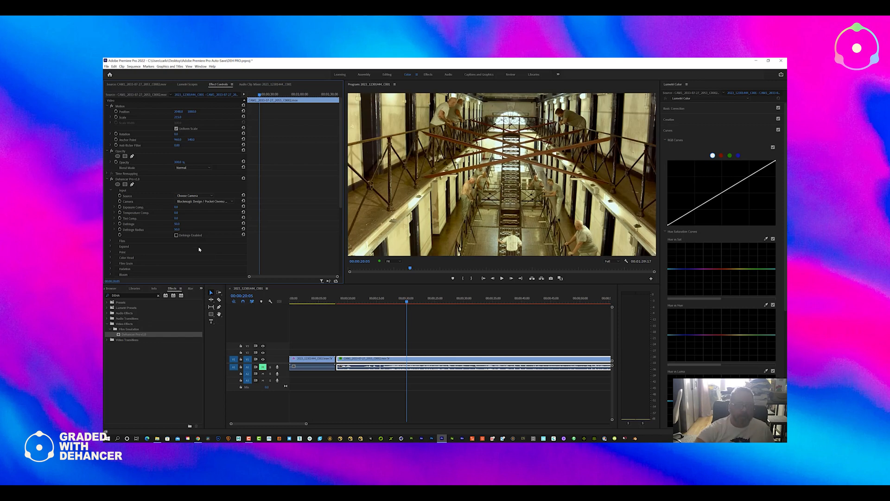
Try the RED Gemini 5K and Fujifilm X-T3 F-Log camera profiles, then return to Blackmagic Design Pocket Cinema Camera 4K Film.
{"action": "left_click", "coordinate": [222, 202]}
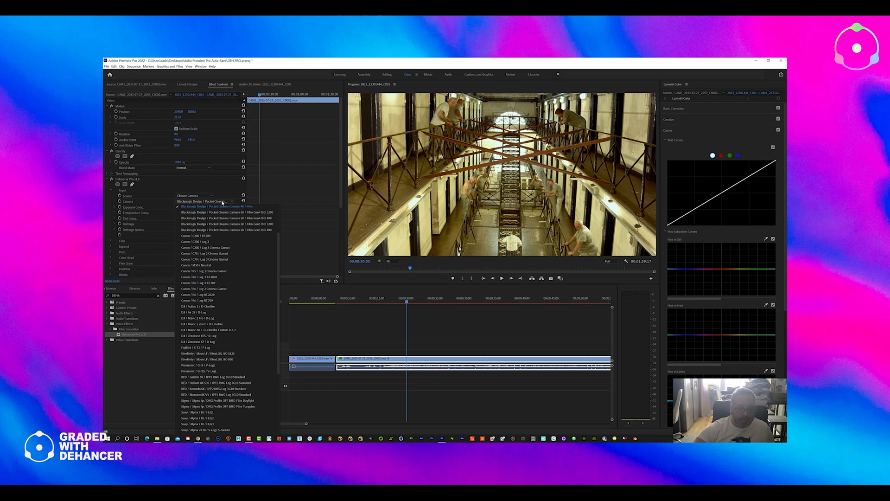
{"action": "left_click", "coordinate": [219, 377]}
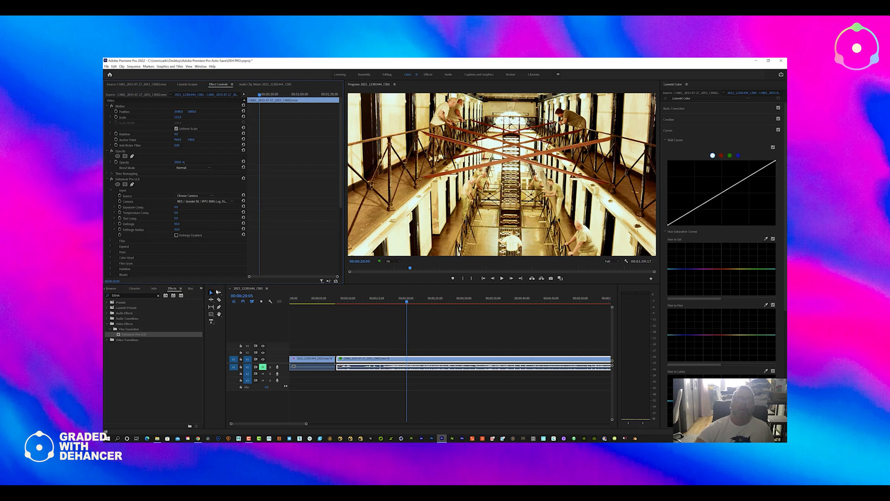
{"action": "left_click", "coordinate": [225, 204]}
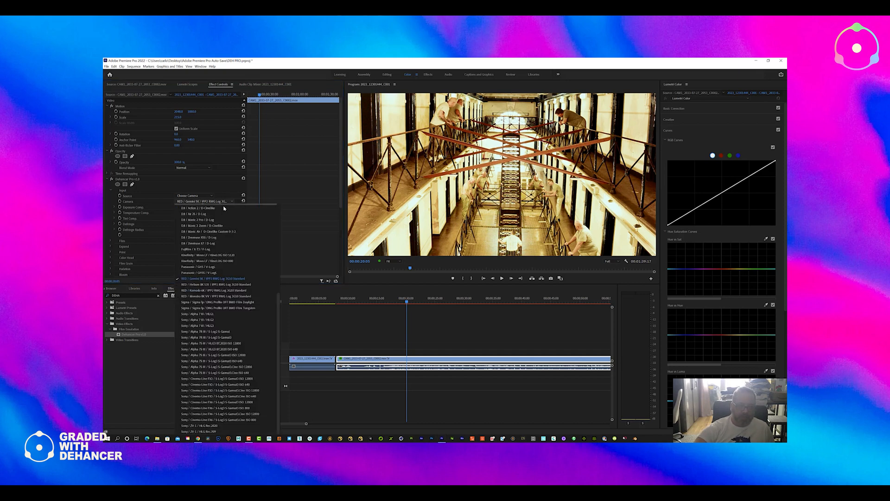
{"action": "left_click", "coordinate": [208, 251]}
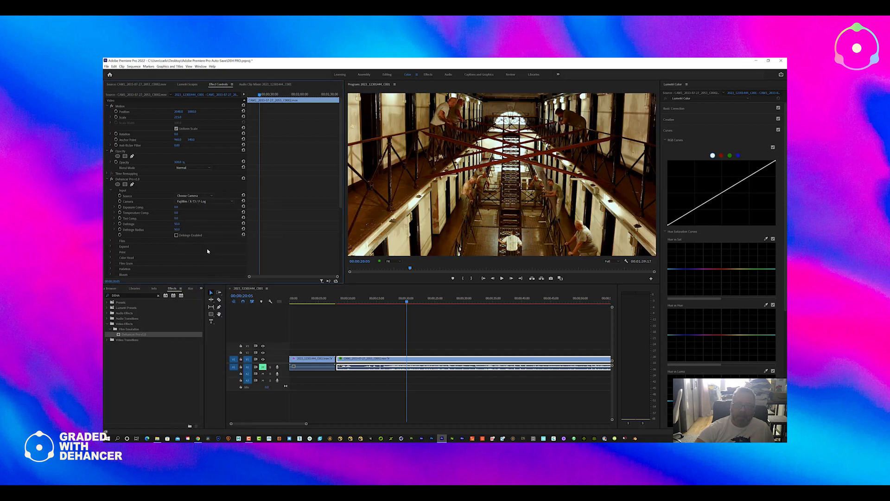
{"action": "left_click", "coordinate": [209, 201]}
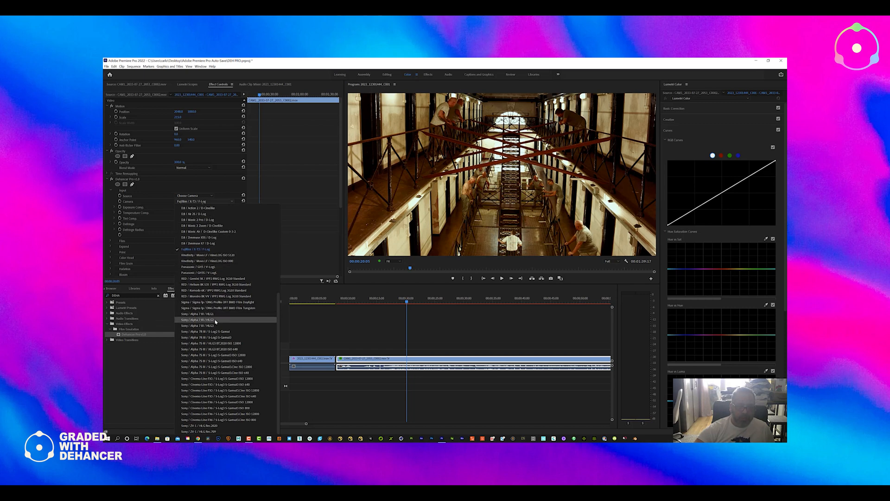
{"action": "scroll", "coordinate": [215, 322], "scroll_direction": "up", "scroll_amount": 5}
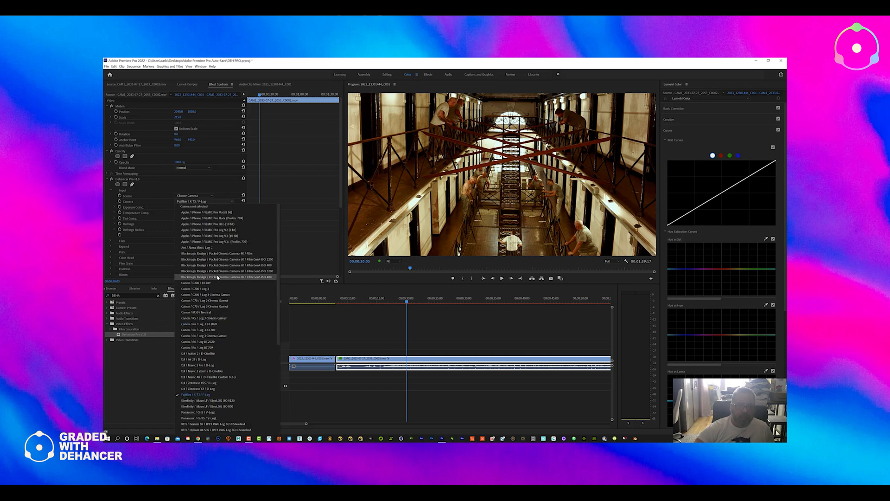
{"action": "left_click", "coordinate": [218, 255]}
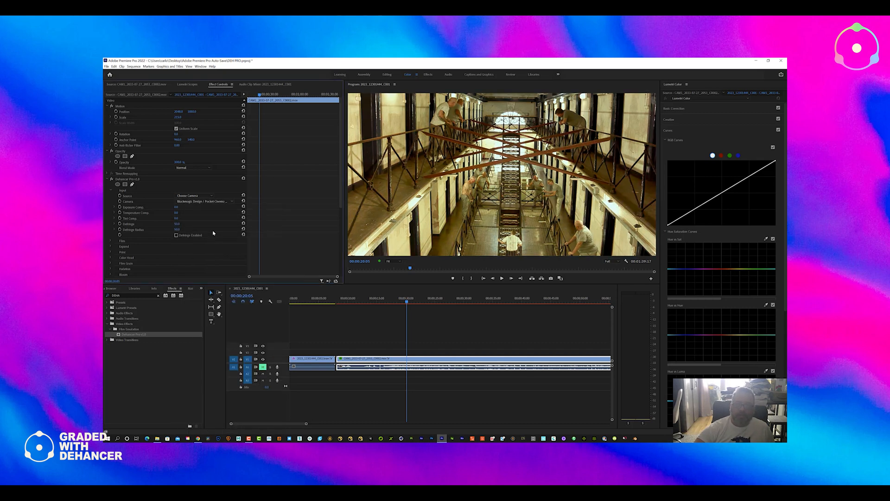
Go to an earlier frame of the prison-interior clip and compare it with Dehancer off and on.
{"action": "left_click_drag", "start_coordinate": [401, 302], "coordinate": [387, 302]}
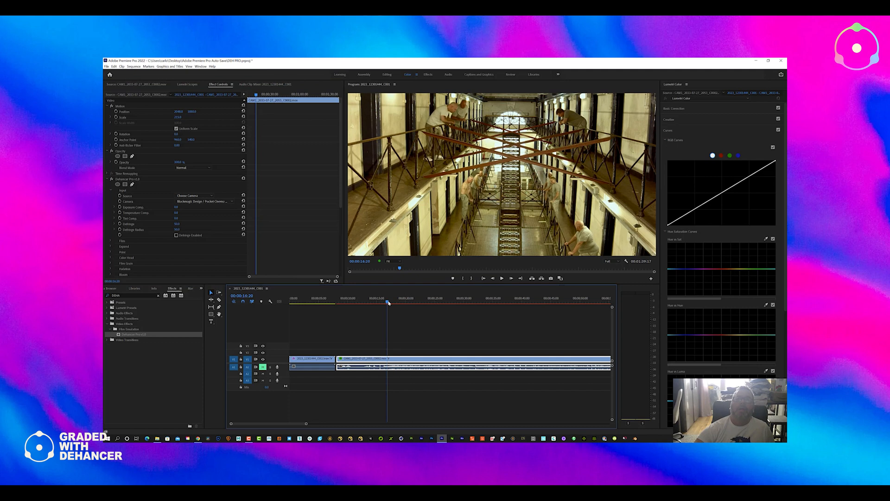
{"action": "left_click", "coordinate": [111, 179]}
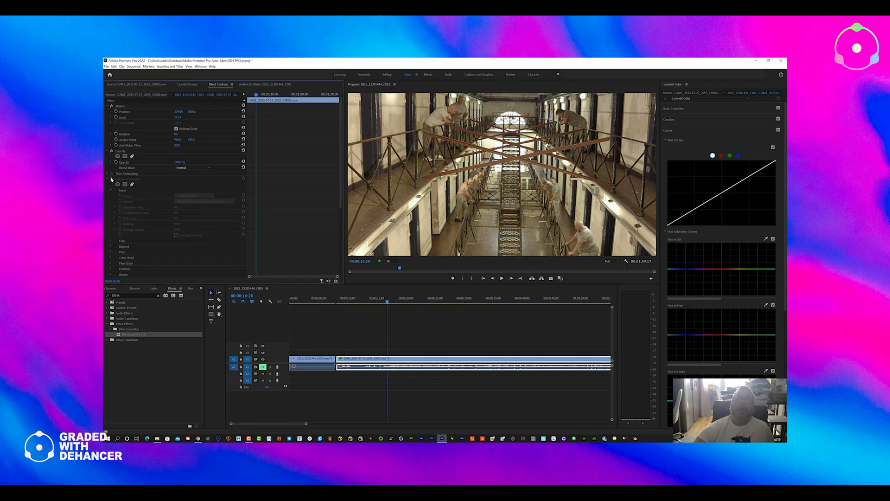
{"action": "left_click", "coordinate": [111, 178]}
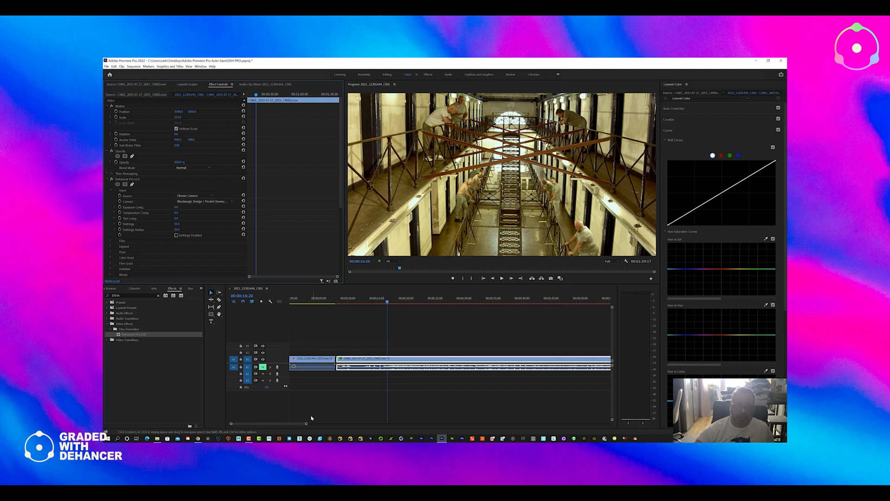
Show the whole sequence in the timeline and go to the frame at 00:00:16:22 in the prison-interior clip.
{"action": "left_click_drag", "start_coordinate": [306, 424], "coordinate": [383, 424]}
{"action": "left_click", "coordinate": [297, 302]}
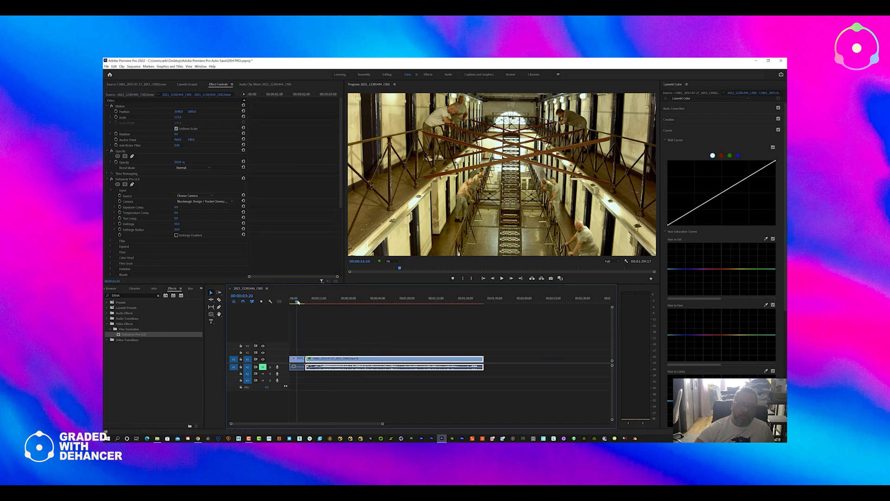
{"action": "left_click", "coordinate": [324, 302]}
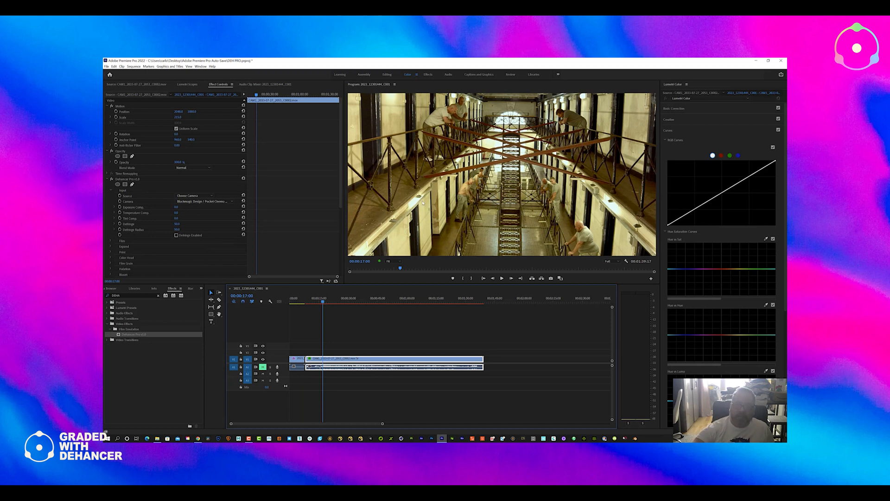
{"action": "key", "text": "Left"}
{"action": "key", "text": "Left"}
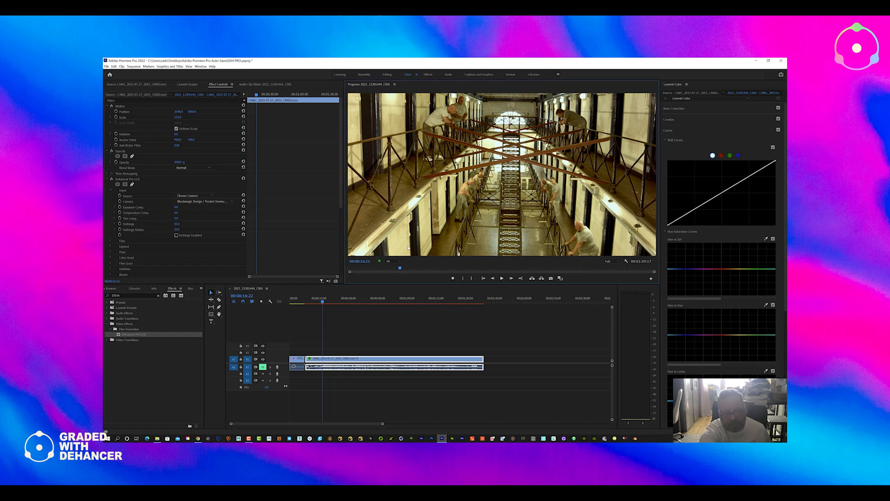
Examine the prison-interior picture in an enlarged program view, stepping a few frames backward and forward around 00:00:16:22.
{"action": "key", "text": "grave"}
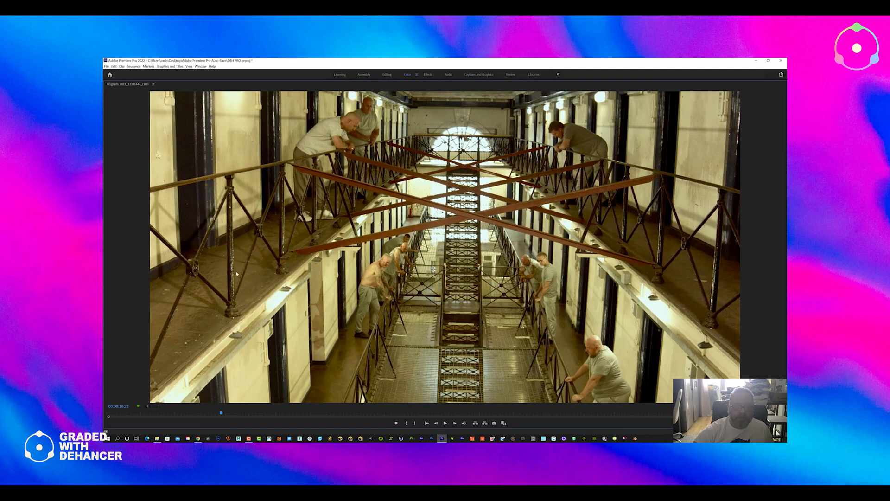
{"action": "key", "text": "Left"}
{"action": "key", "text": "Left"}
{"action": "key", "text": "Left"}
{"action": "key", "text": "Left"}
{"action": "key", "text": "Left"}
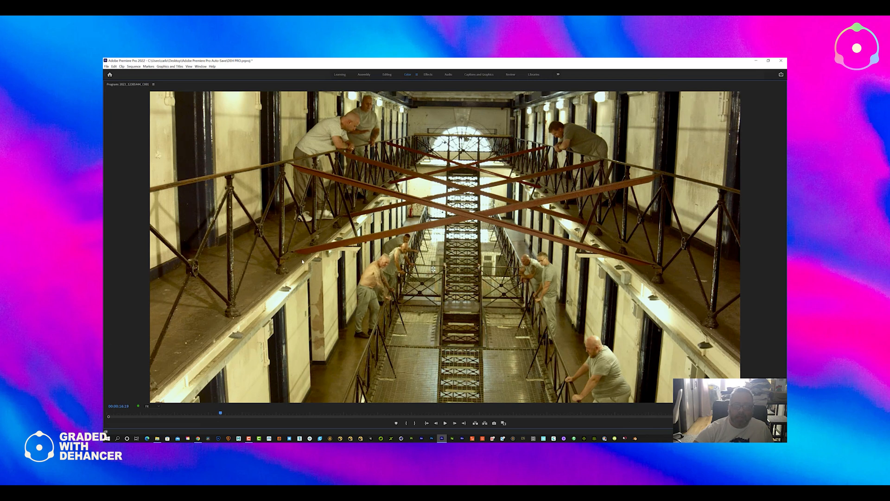
{"action": "key", "text": "Right"}
{"action": "key", "text": "Right"}
{"action": "key", "text": "Right"}
{"action": "key", "text": "Right"}
{"action": "key", "text": "Right"}
{"action": "key", "text": "Right"}
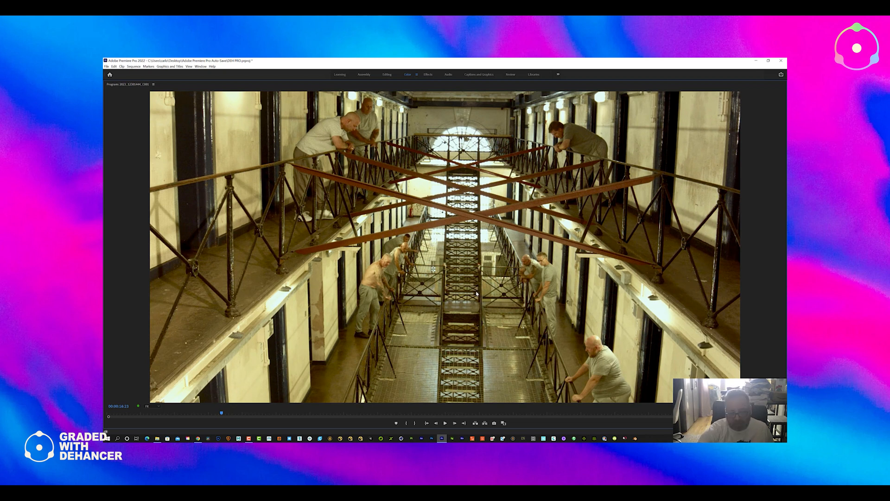
{"action": "key", "text": "grave"}
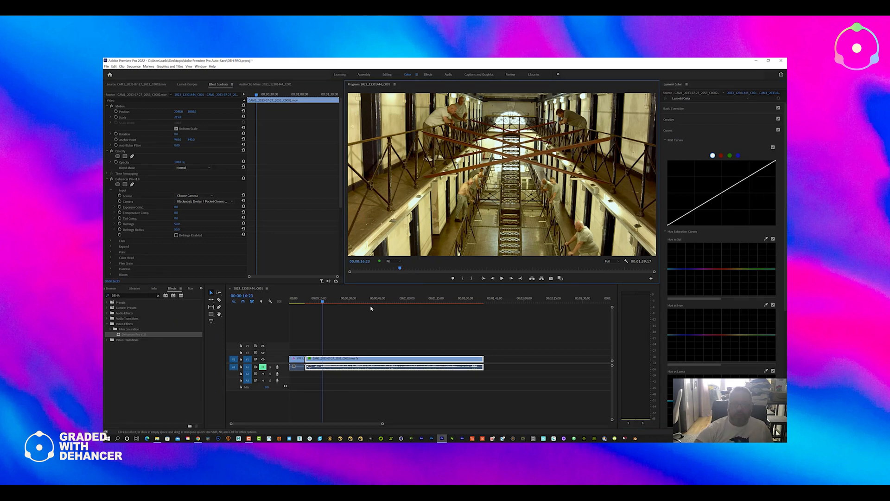
Go to 00:00:32:08 in the prison-interior clip and set Dehancer's Film profile to Kodak Supra 100.
{"action": "left_click_drag", "start_coordinate": [325, 302], "coordinate": [352, 302]}
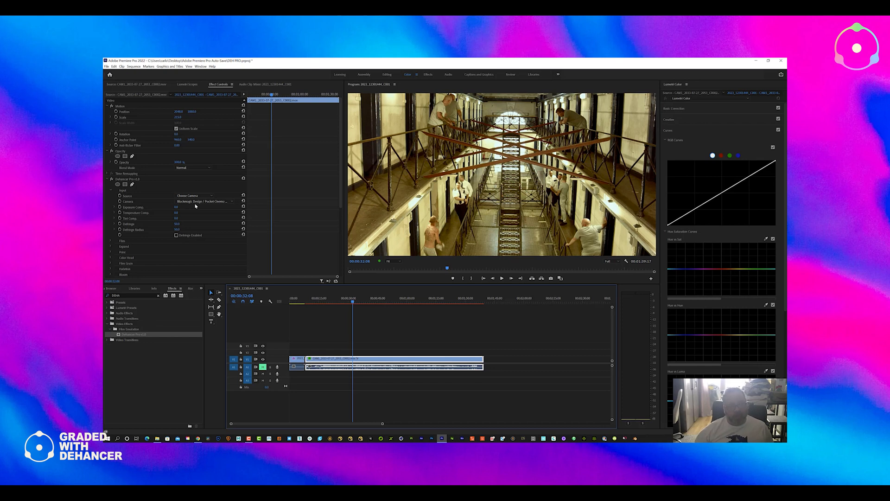
{"action": "left_click", "coordinate": [110, 242]}
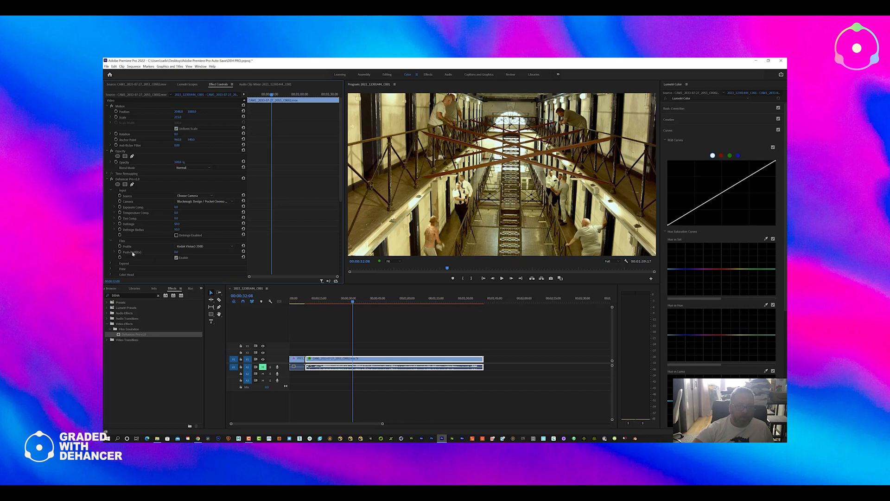
{"action": "scroll", "coordinate": [165, 258], "scroll_direction": "down", "scroll_amount": 1}
{"action": "left_click", "coordinate": [204, 241]}
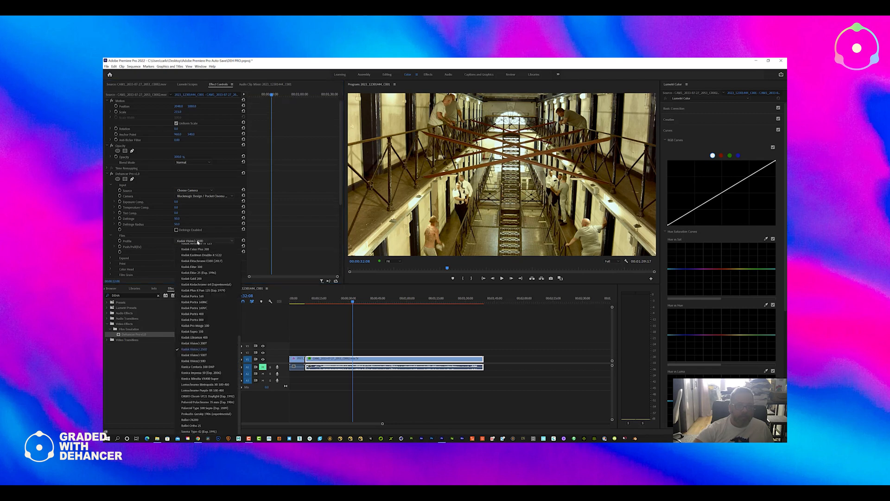
{"action": "left_click", "coordinate": [193, 332]}
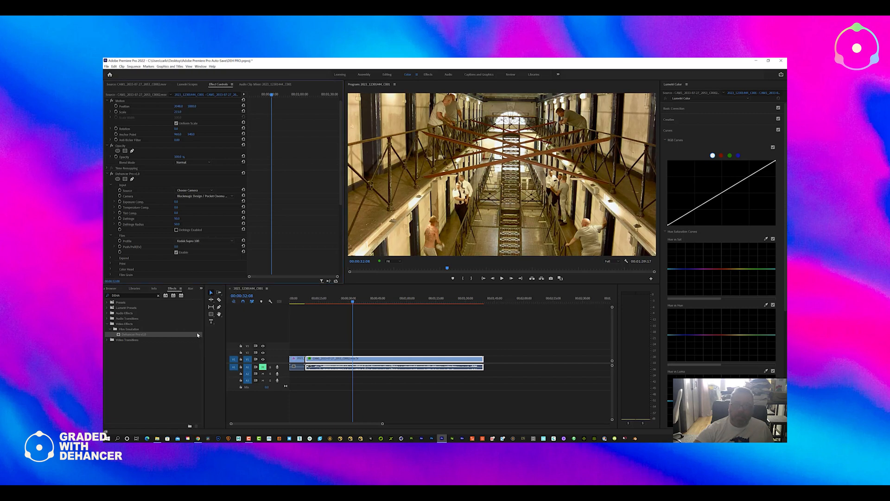
Check the film profile on the frame at 00:00:37:03 in an enlarged program view, then restore the normal layout.
{"action": "left_click", "coordinate": [362, 301]}
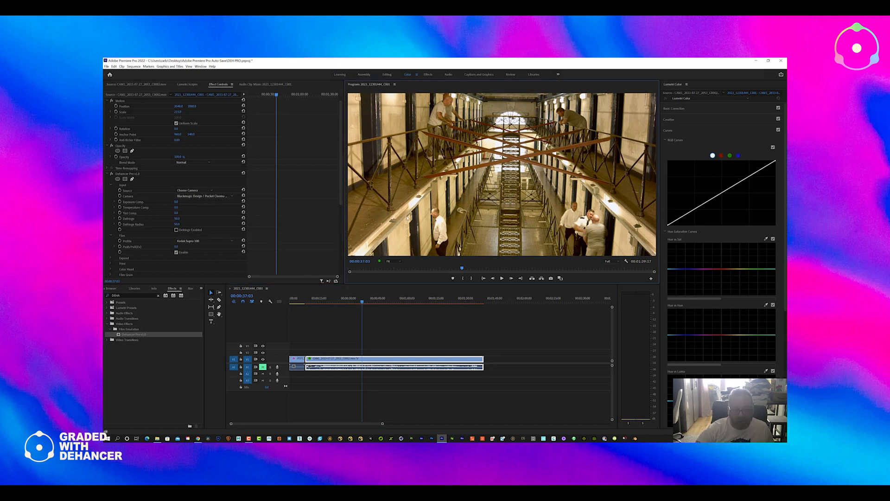
{"action": "key", "text": "grave"}
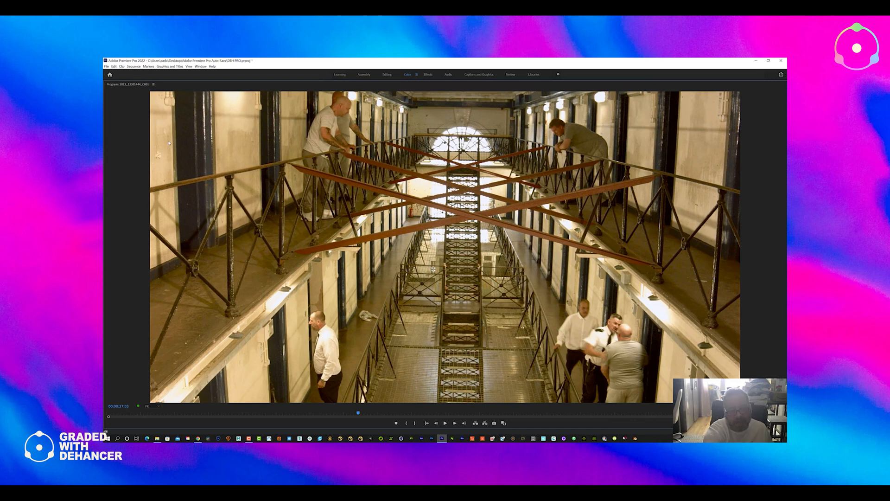
{"action": "key", "text": "grave"}
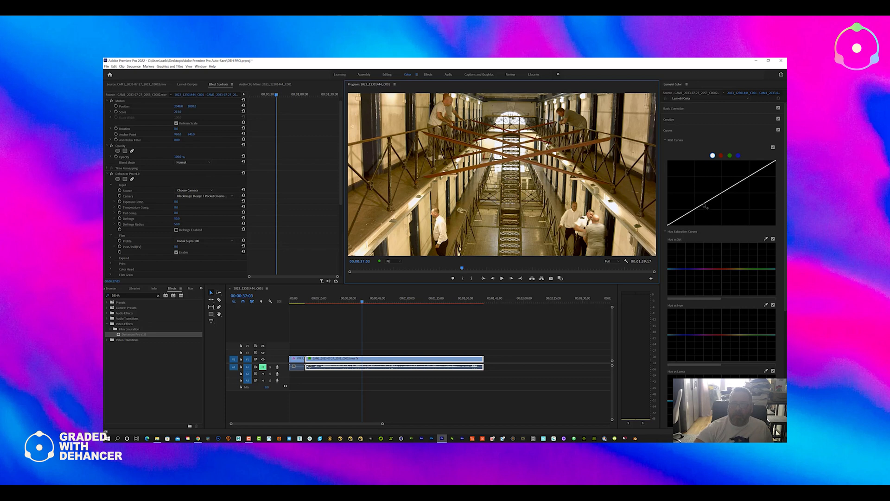
Darken the clip by pulling the shadows of Lumetri's RGB curve down, and ease the point up slightly at 00:00:24:06.
{"action": "left_click_drag", "start_coordinate": [704, 207], "coordinate": [711, 208]}
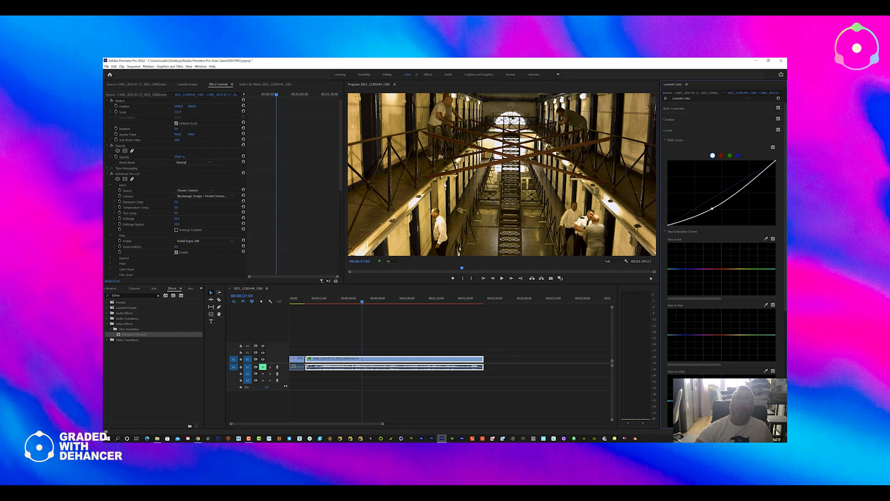
{"action": "key", "text": "space"}
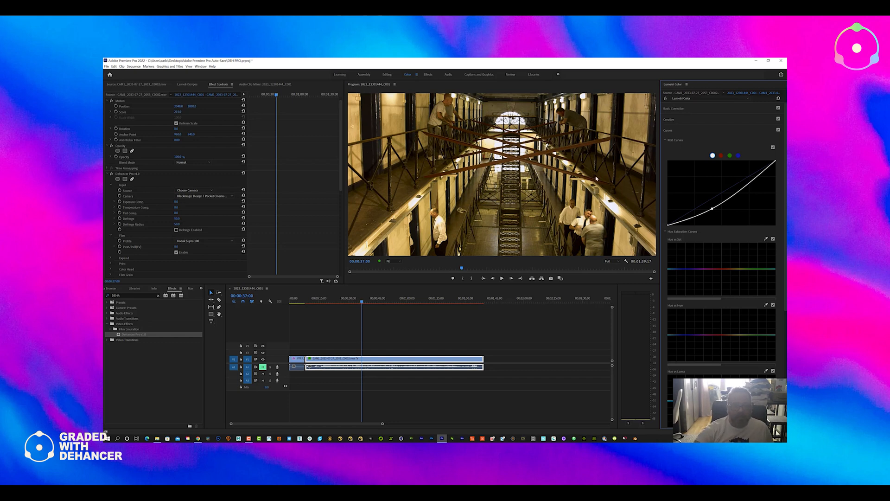
{"action": "left_click", "coordinate": [337, 301]}
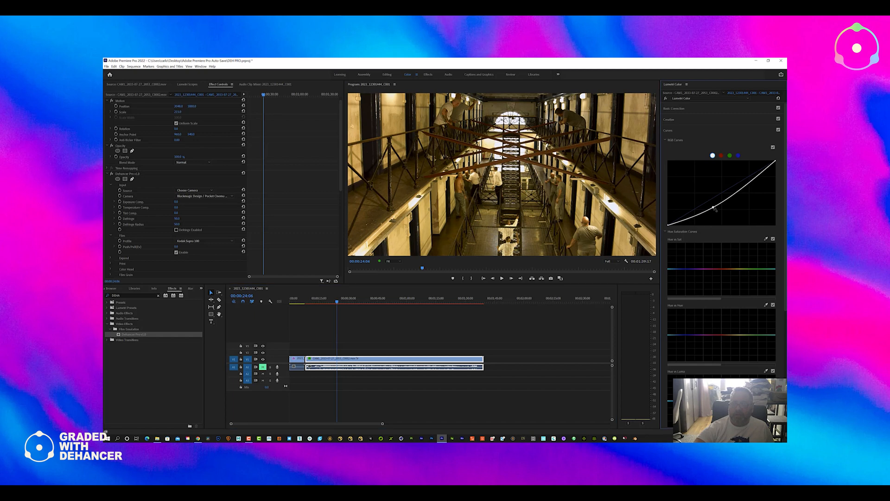
{"action": "left_click_drag", "start_coordinate": [715, 207], "coordinate": [713, 206]}
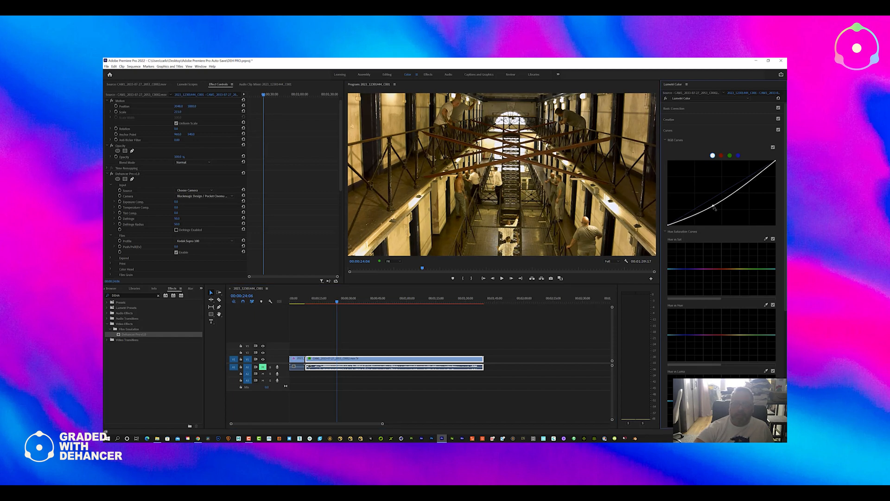